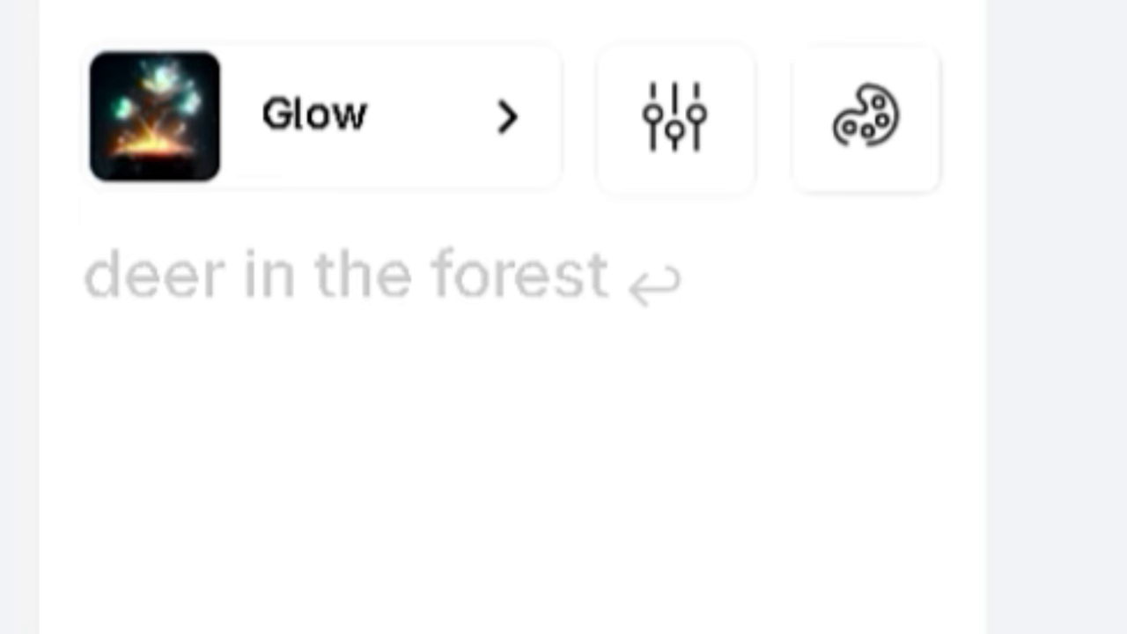
Generate 'panda breakdancing' Glow images, settle on the orange-glow variant, then clear the prompt
type("panda ")
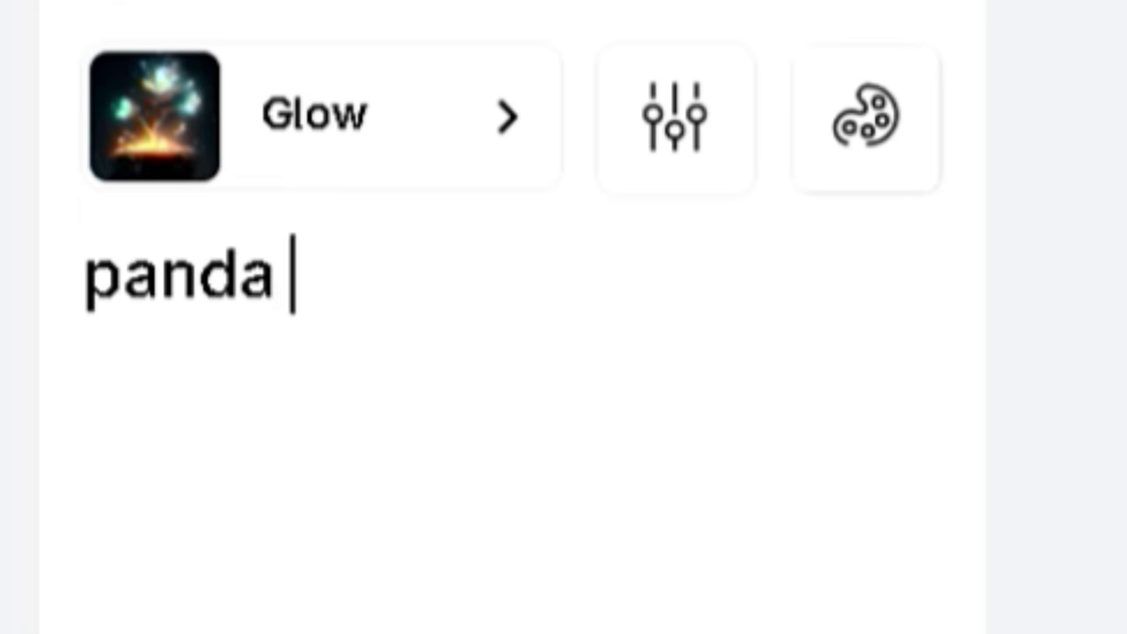
type("breakdancing")
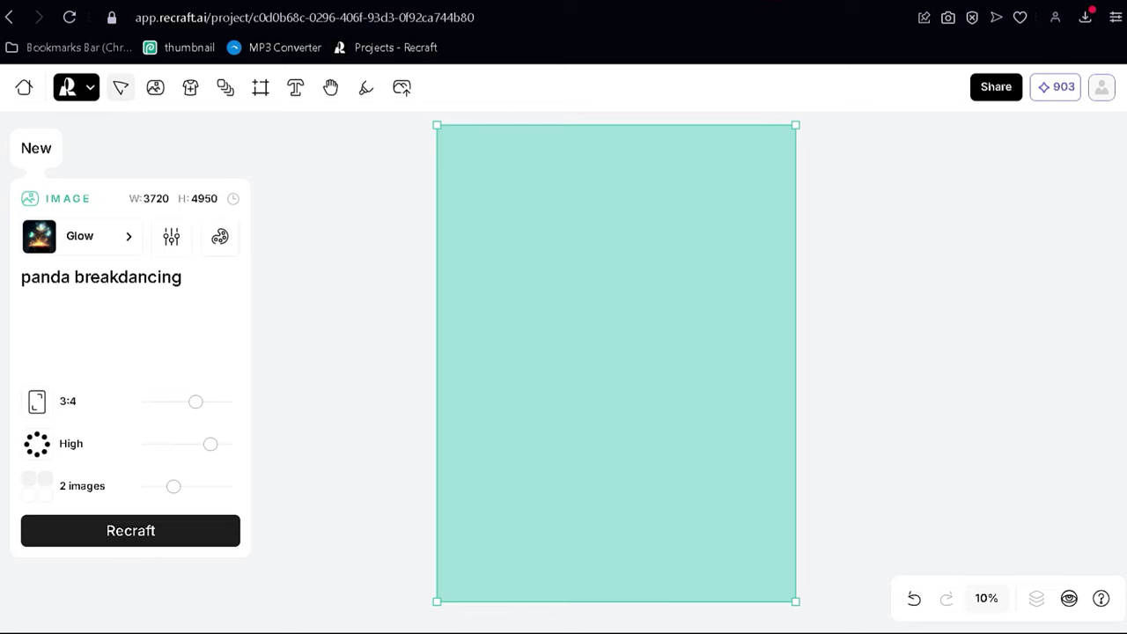
left_click(130, 530)
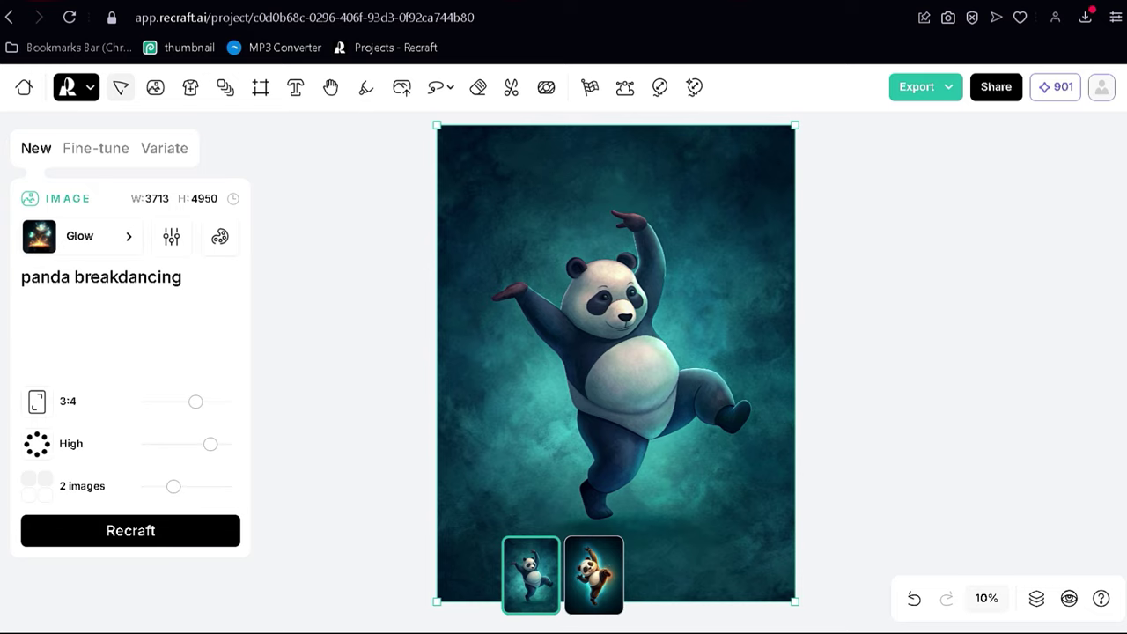
left_click(593, 574)
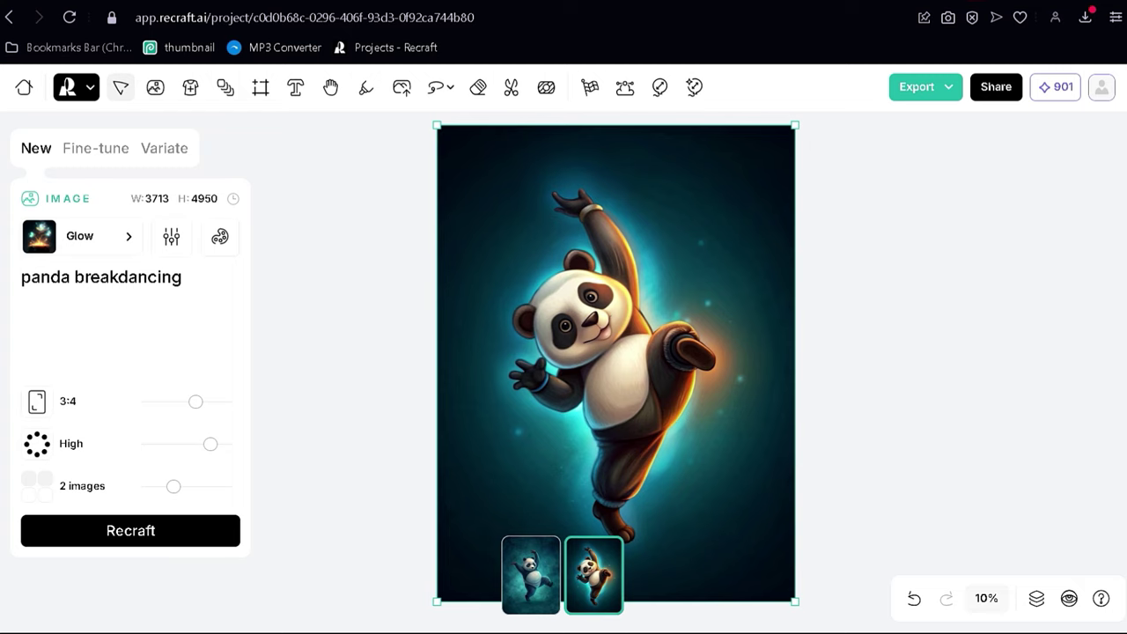
left_click(530, 574)
left_click(594, 574)
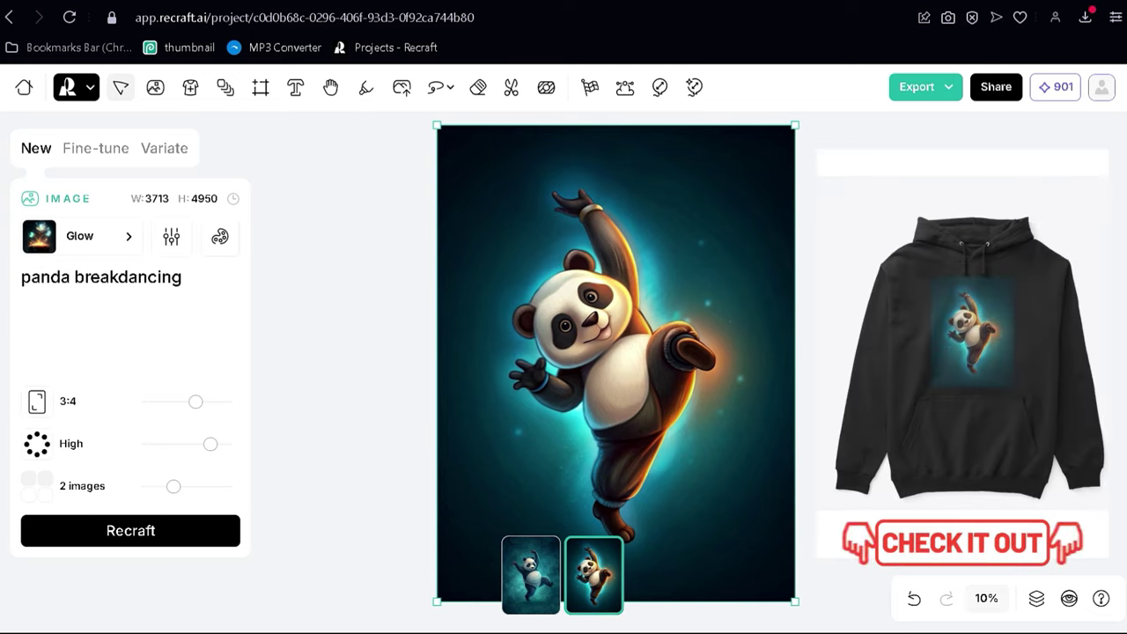
key("ctrl+a")
key("BackSpace")
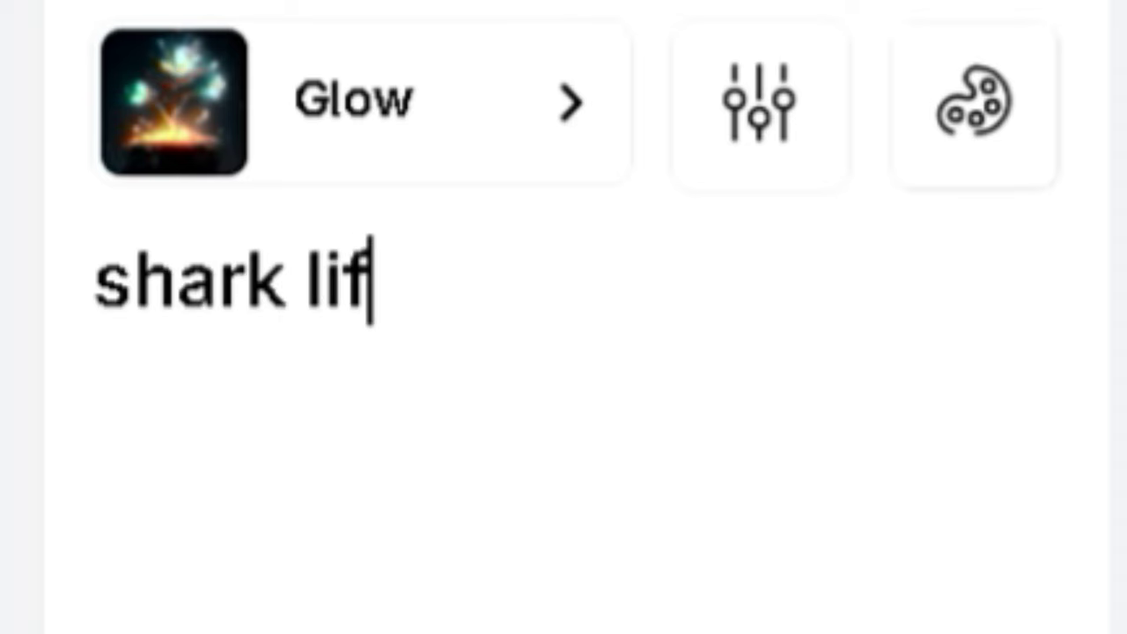
Generate 'shark lifting weights' images and settle on the first, underwater-style variant
type("ting weig")
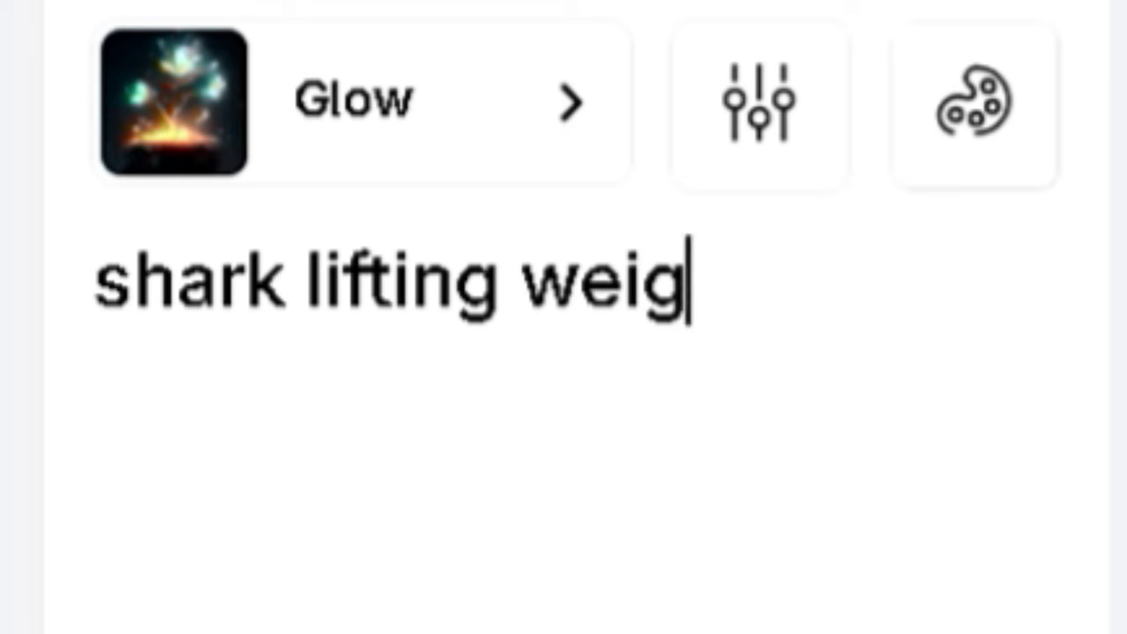
type("hts")
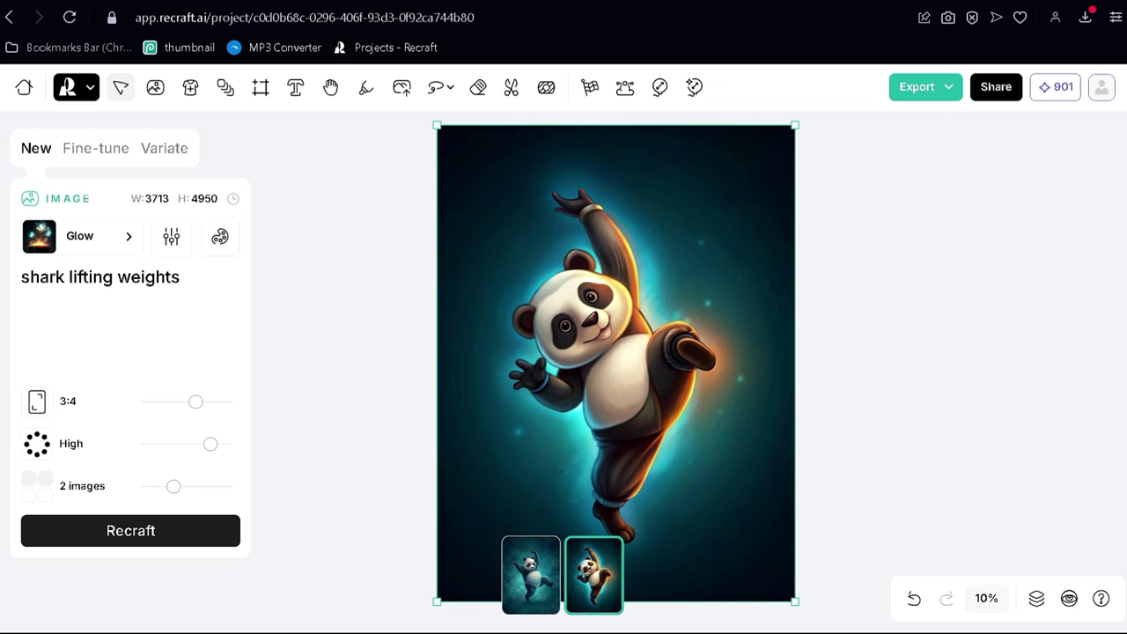
key("Return")
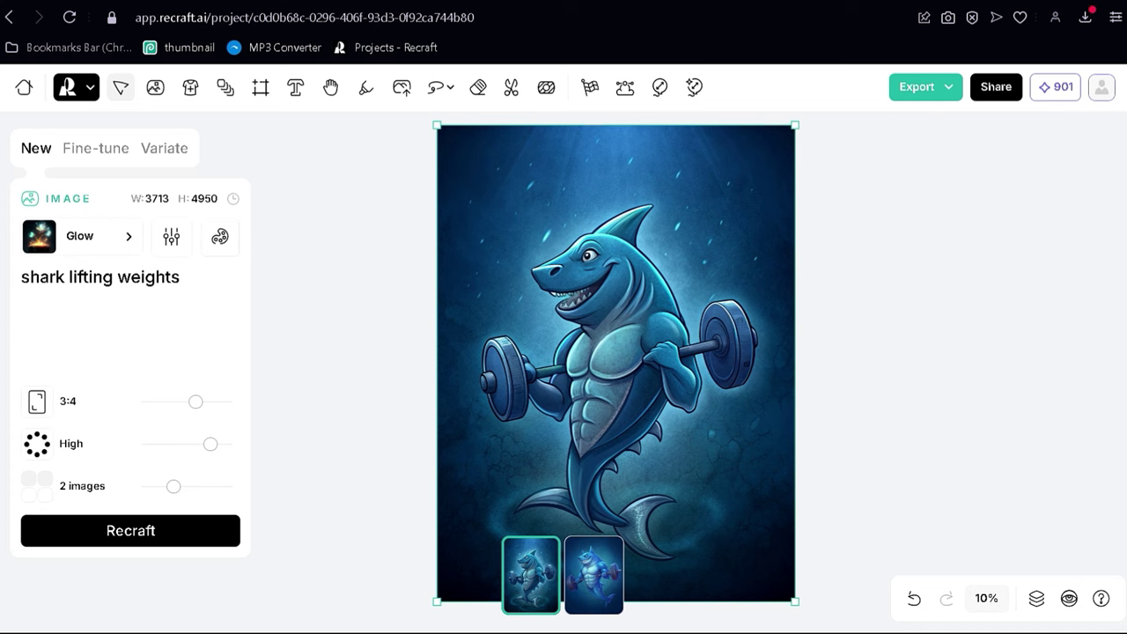
key("Right")
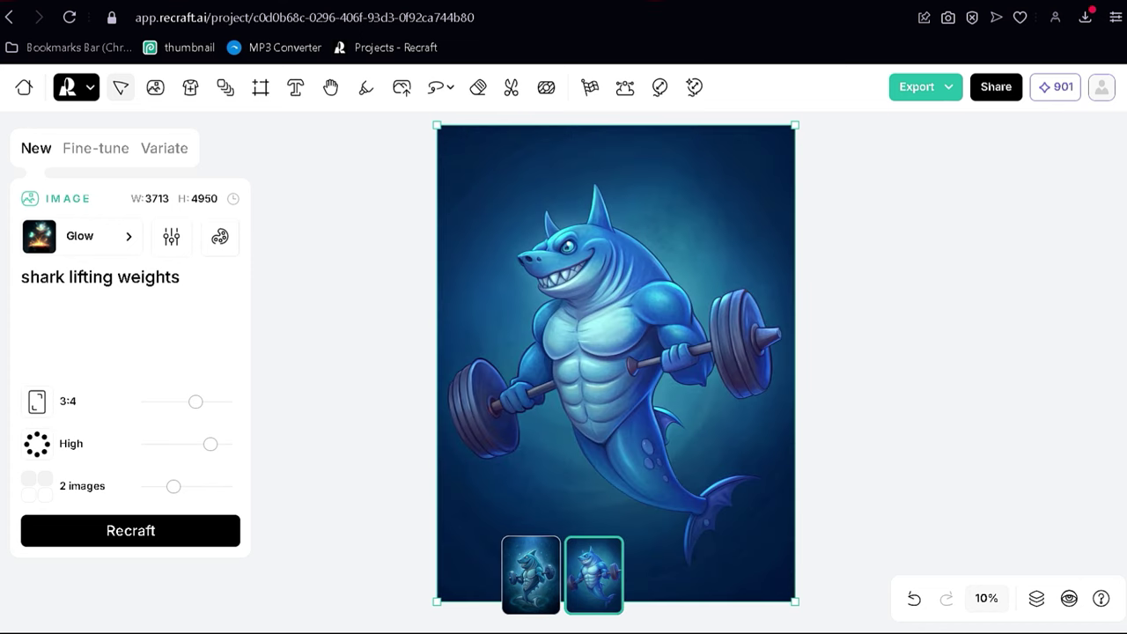
key("Left")
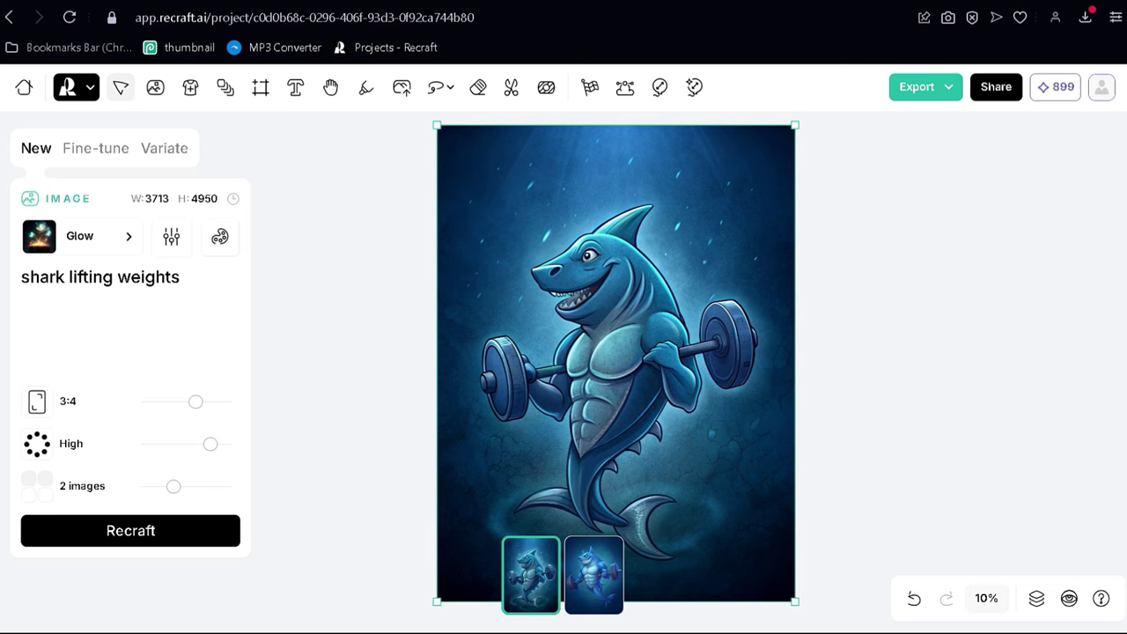
key("Right")
key("Left")
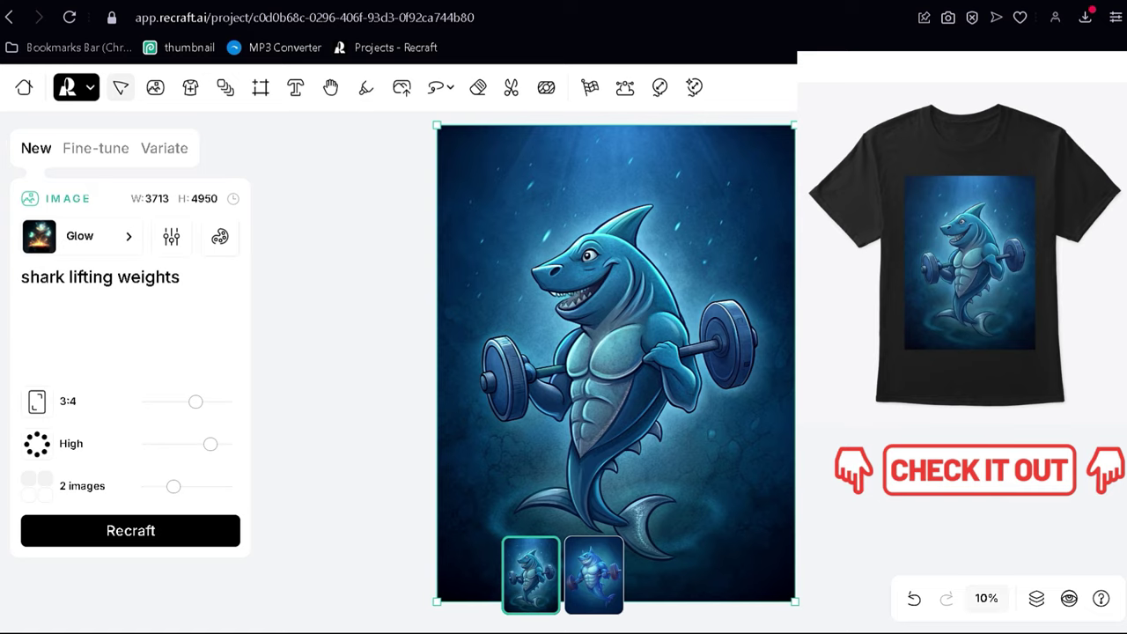
Replace the prompt with the man-jogging-in-a-warzone prompt and show the second, fiery variant
key("ctrl+a")
key("BackSpace")
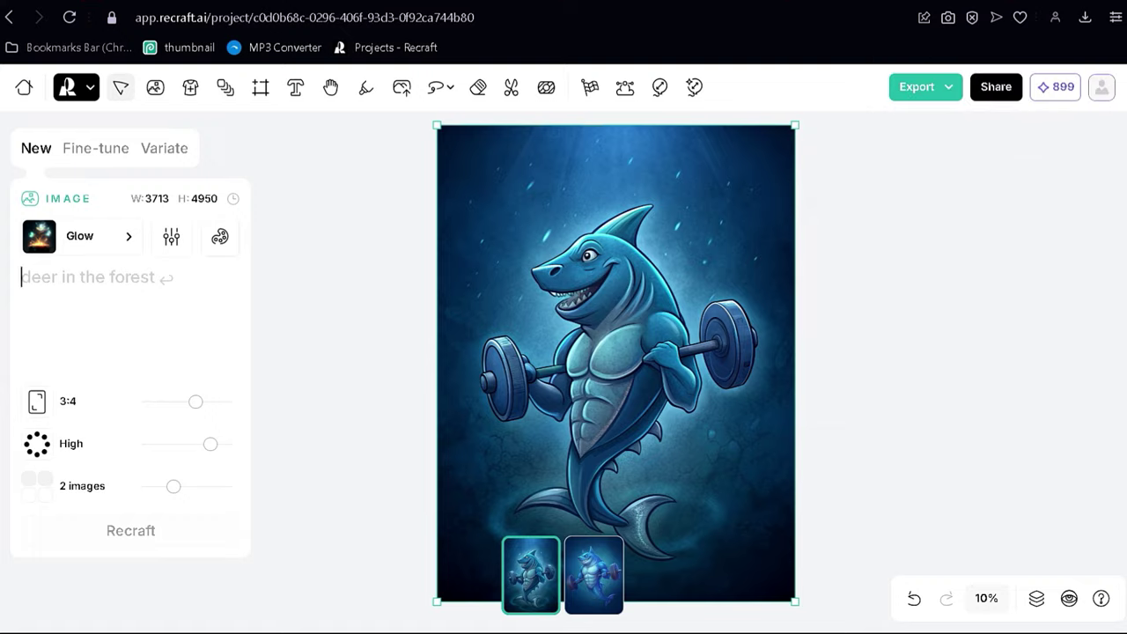
type("a")
type(" man casually jogging in a warzone")
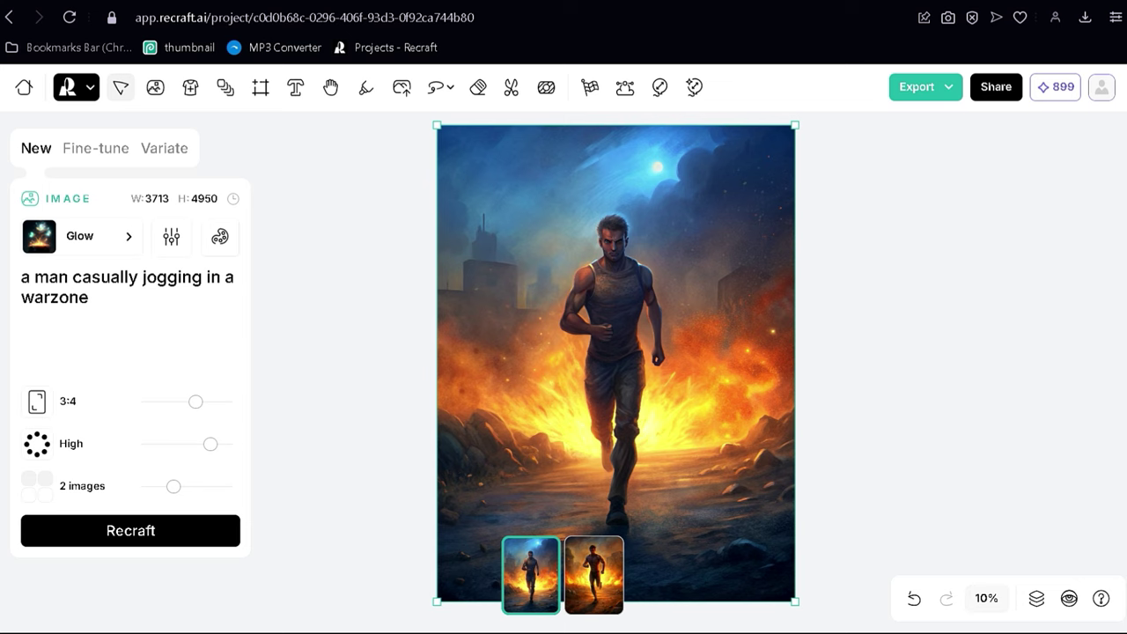
key("Right")
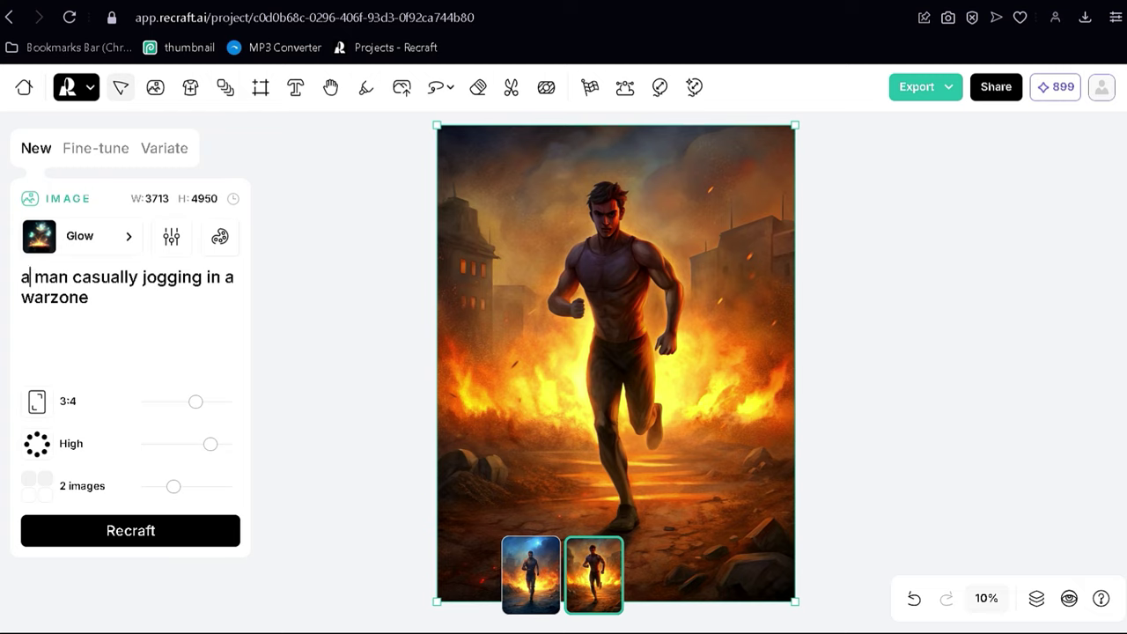
Add 'happy' to the jogging prompt, regenerate, and zoom in to inspect the first variant
type("happy")
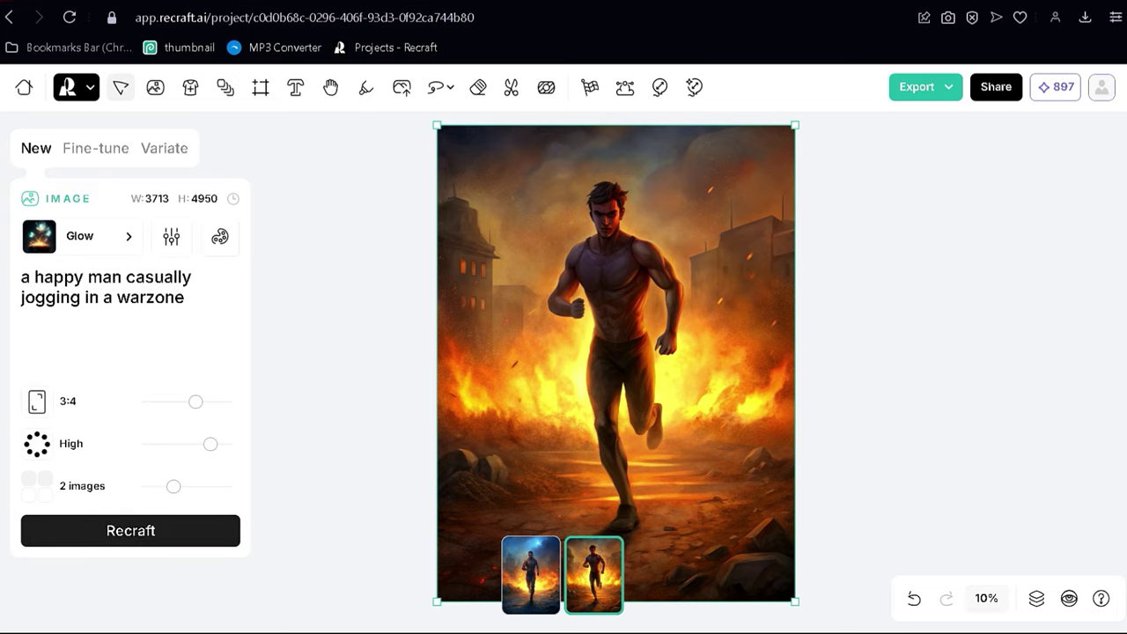
key("Return")
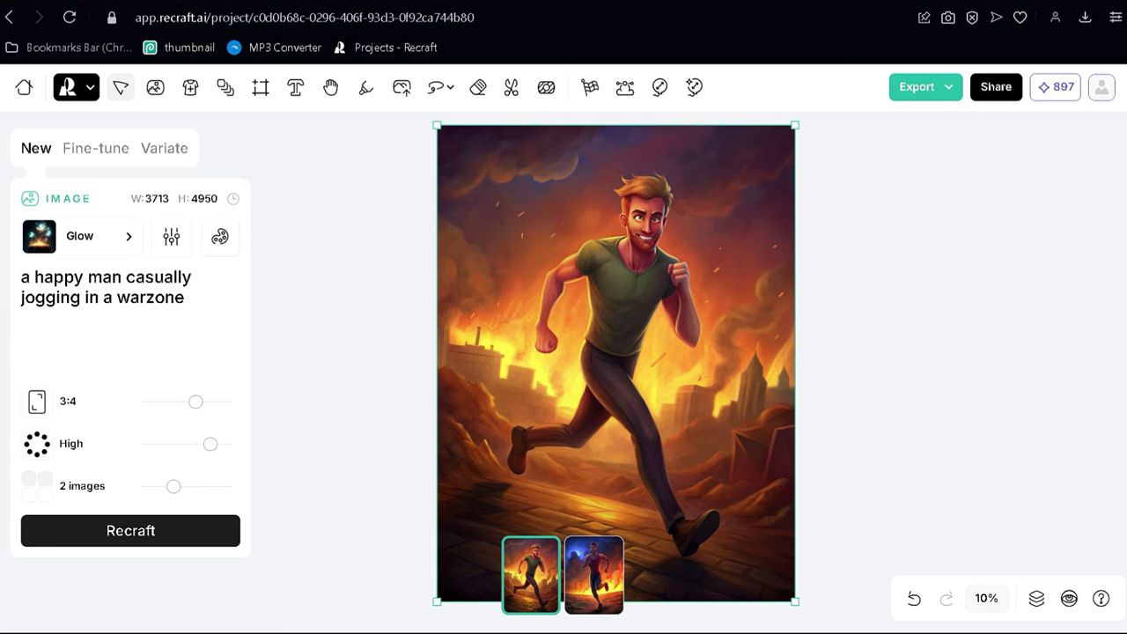
scroll(639, 234, "up", 1)
scroll(639, 234, "up", 2)
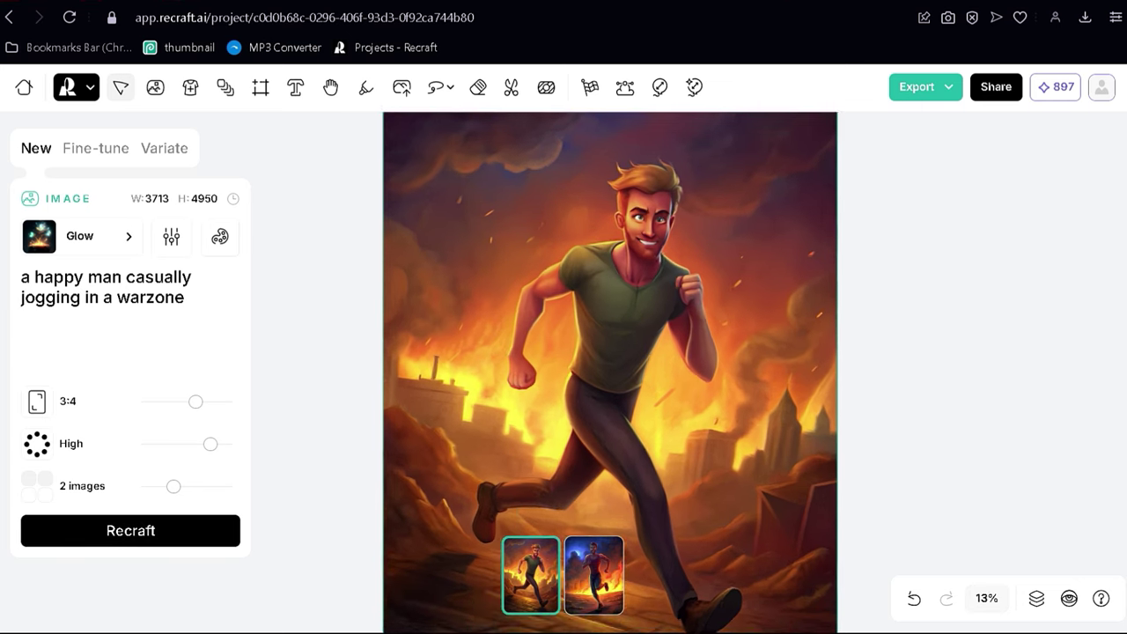
scroll(640, 234, "up", 2)
scroll(638, 216, "up", 3)
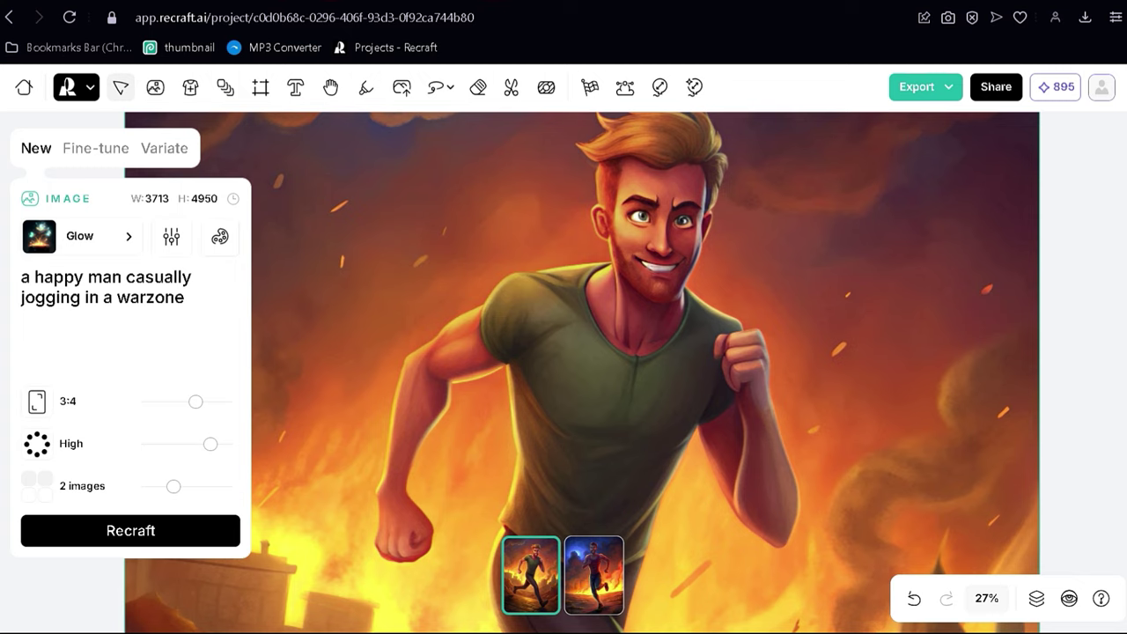
scroll(855, 352, "down", 2)
scroll(854, 352, "down", 2)
scroll(855, 352, "down", 2)
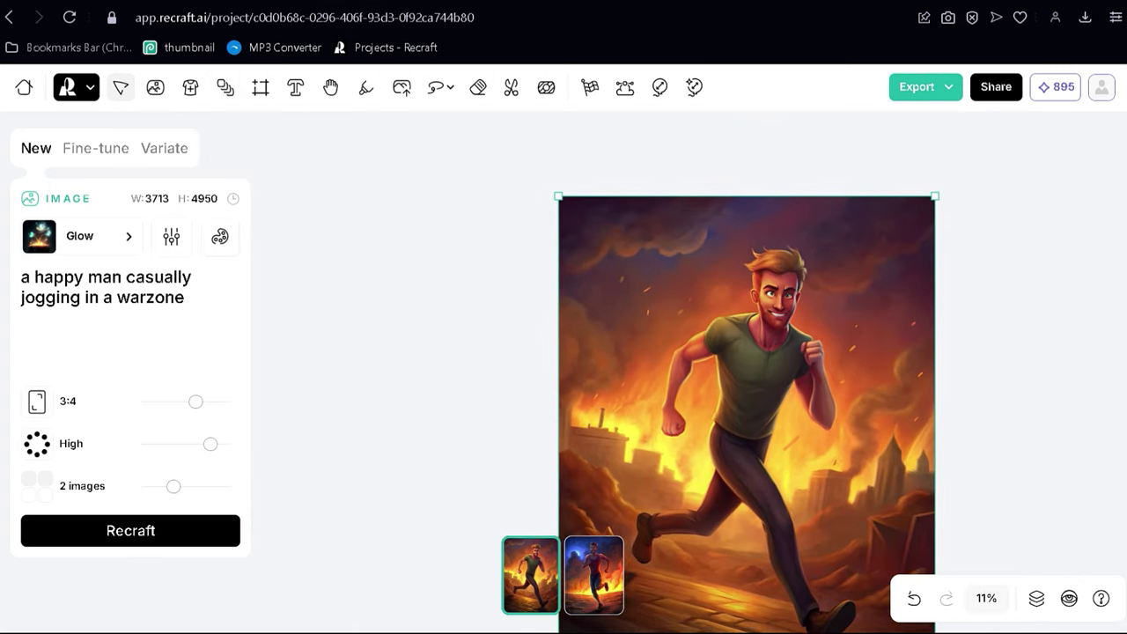
scroll(704, 352, "right", 2)
scroll(564, 370, "right", 3)
scroll(563, 370, "left", 1)
scroll(563, 370, "left", 1)
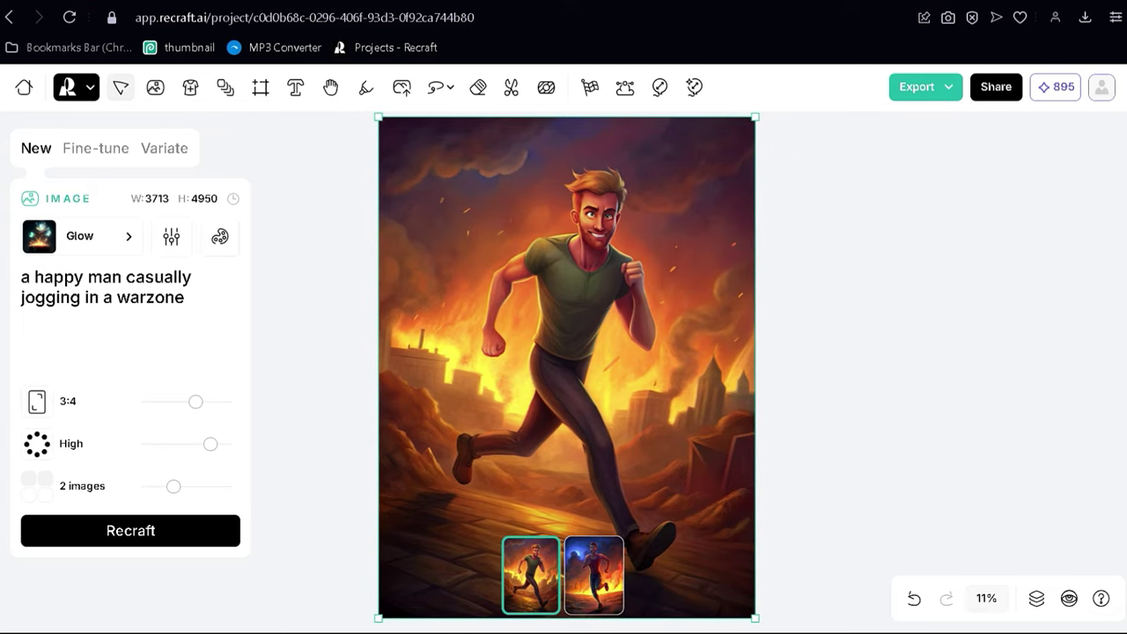
Switch to the second, tank-top runner variant and zoom in to inspect it
key("Right")
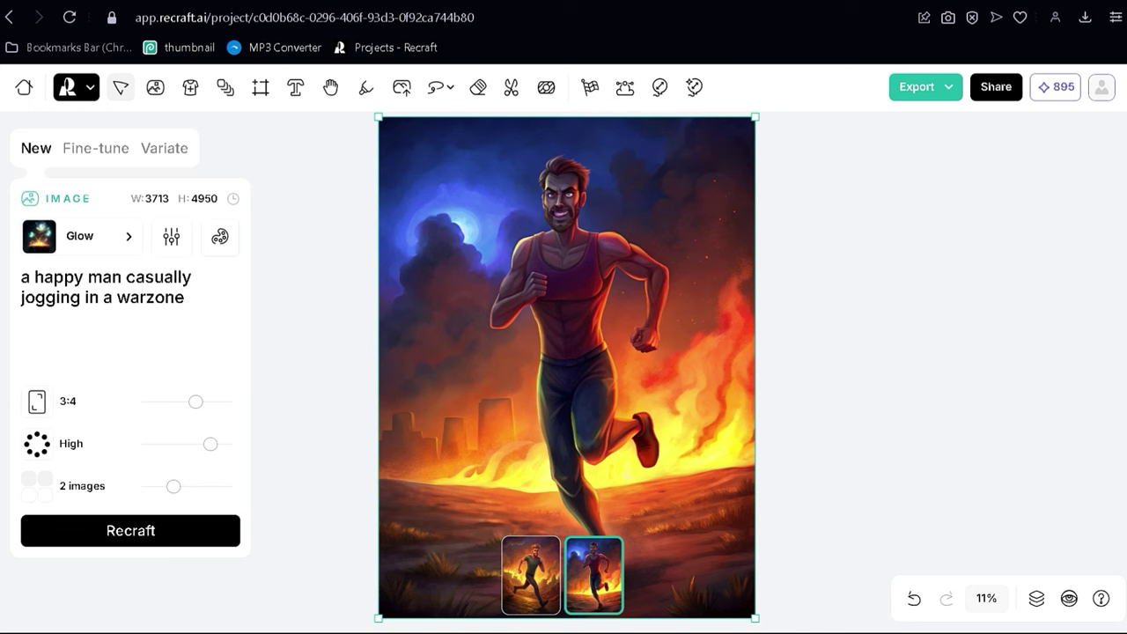
scroll(581, 199, "up", 1)
scroll(582, 199, "up", 2)
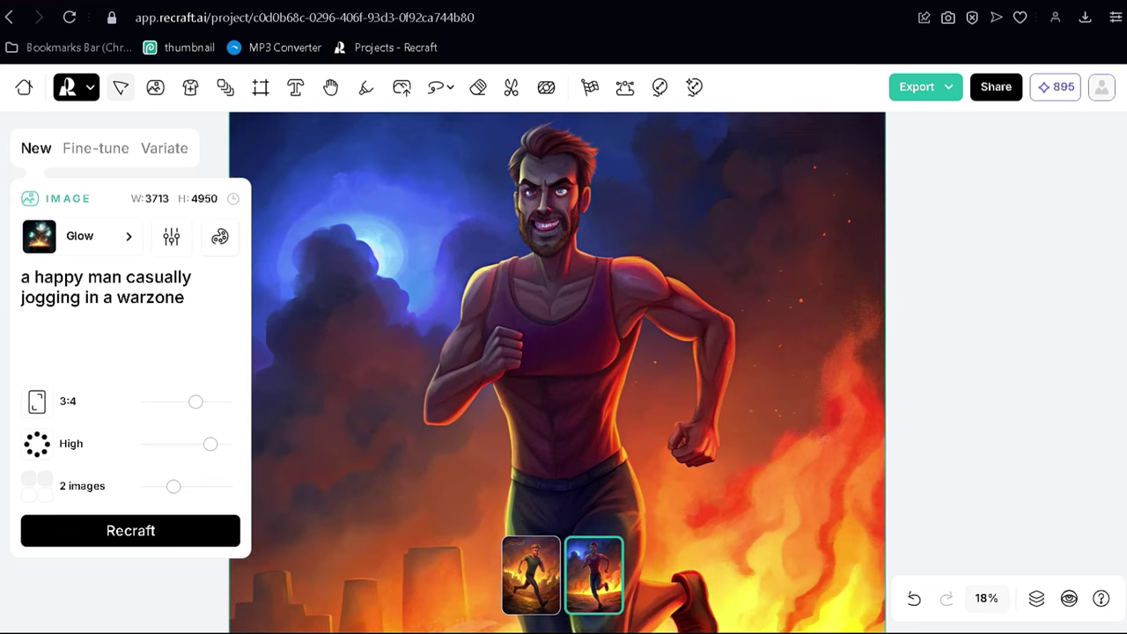
scroll(581, 199, "up", 2)
scroll(581, 199, "up", 2)
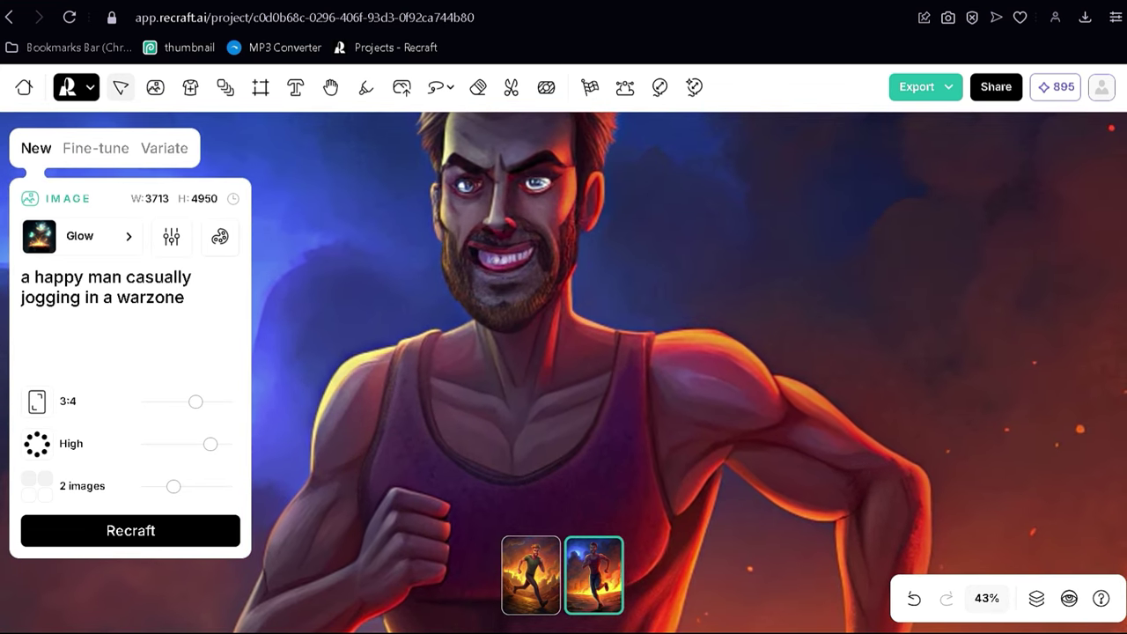
scroll(582, 199, "down", 3)
scroll(581, 199, "down", 3)
scroll(581, 199, "down", 2)
scroll(581, 199, "down", 2)
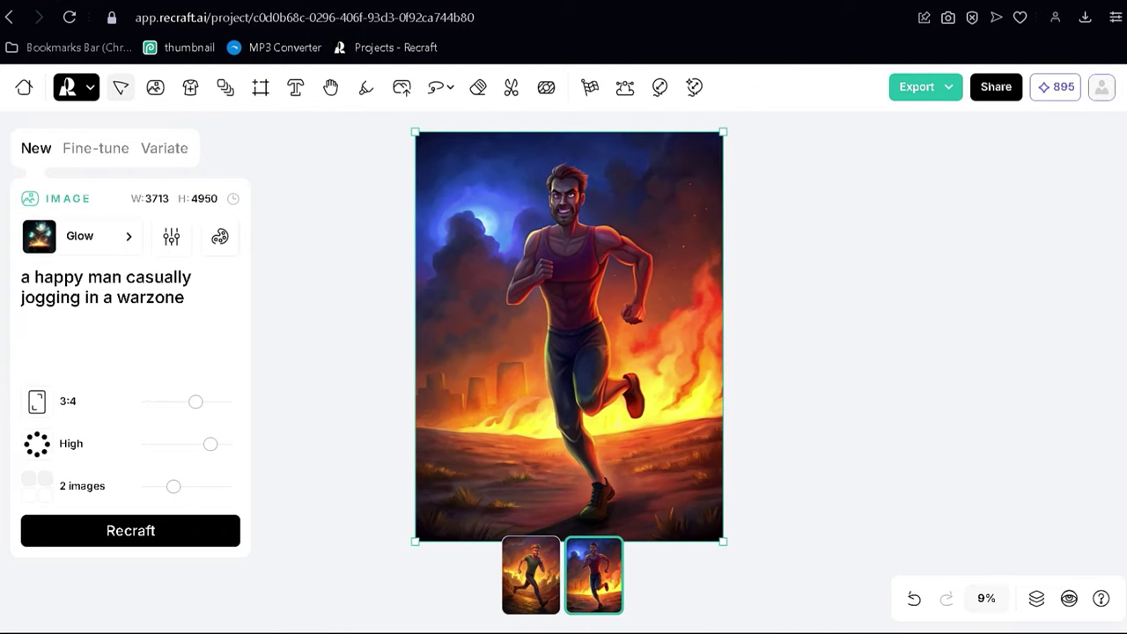
Lower generation quality to Low, regenerate the jogging images, and view the first variant
left_click_drag(211, 444, 178, 444)
mouse_move(179, 444)
left_mouse_down()
mouse_move(194, 444)
mouse_move(179, 443)
left_mouse_up()
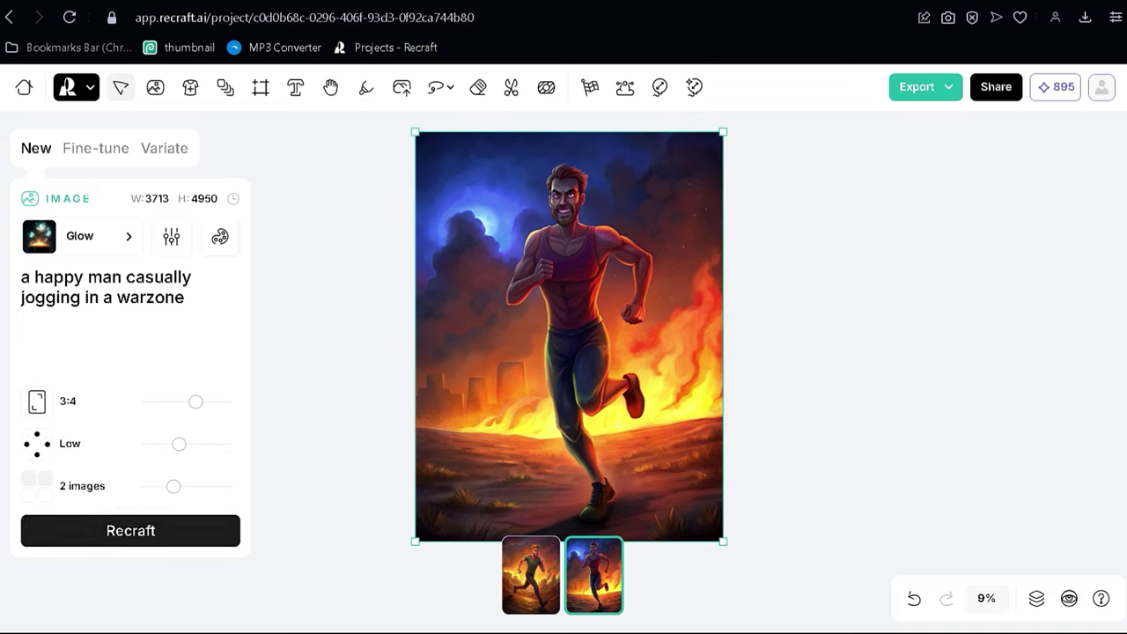
left_click(131, 530)
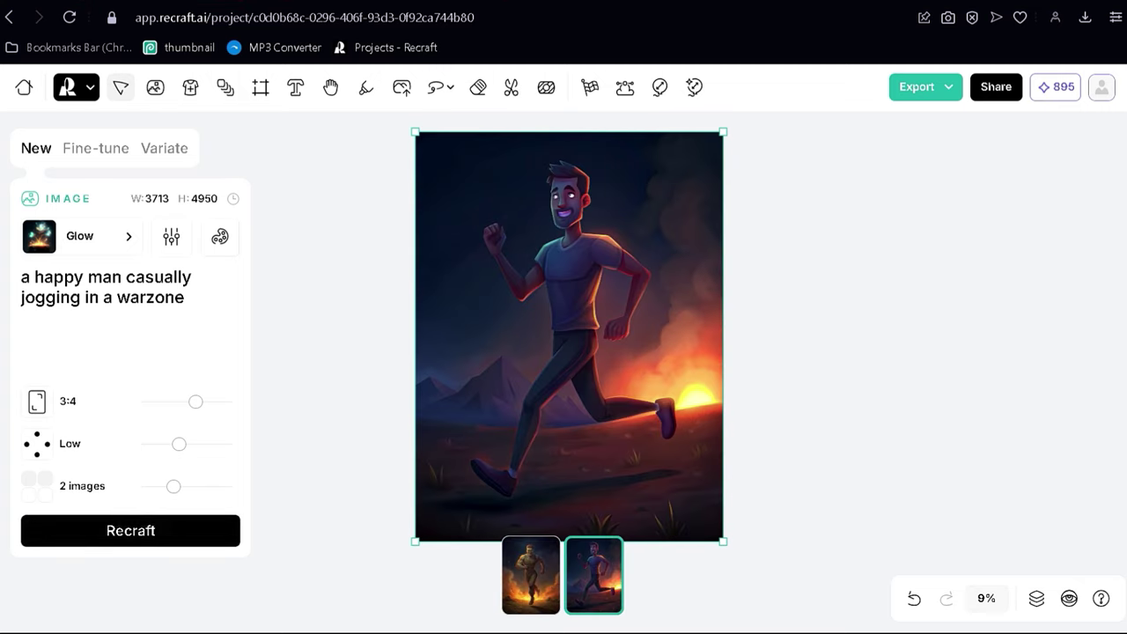
key("Left")
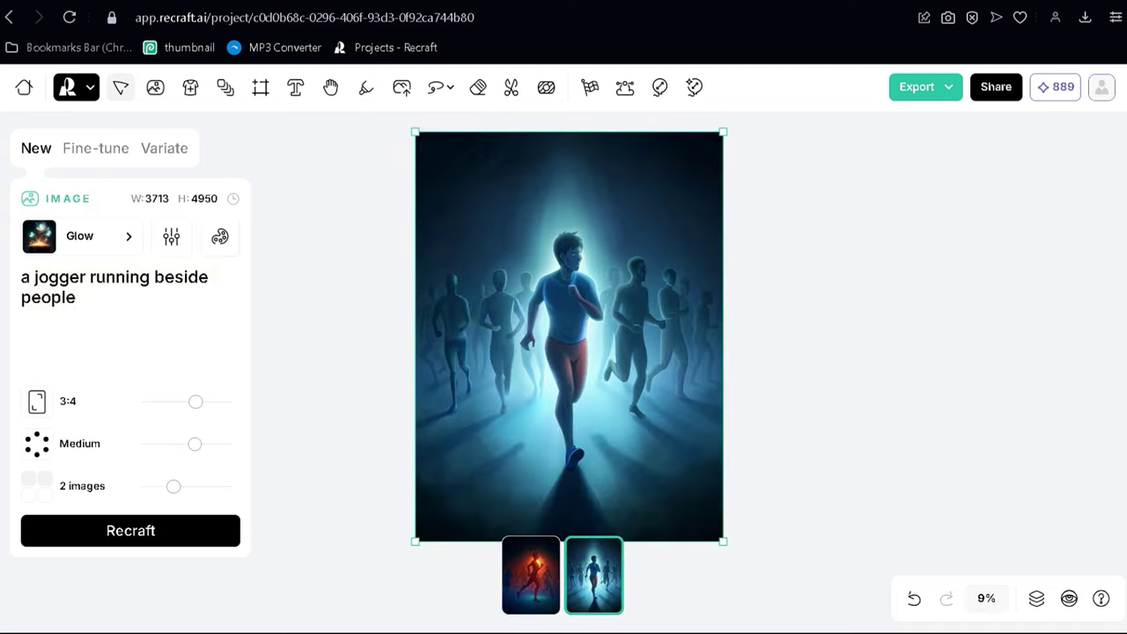
Enter the woman-reading-in-a-garden prompt, fix the 'beautifil' typo, and show the blue variant
key("ctrl+a")
key("BackSpace")
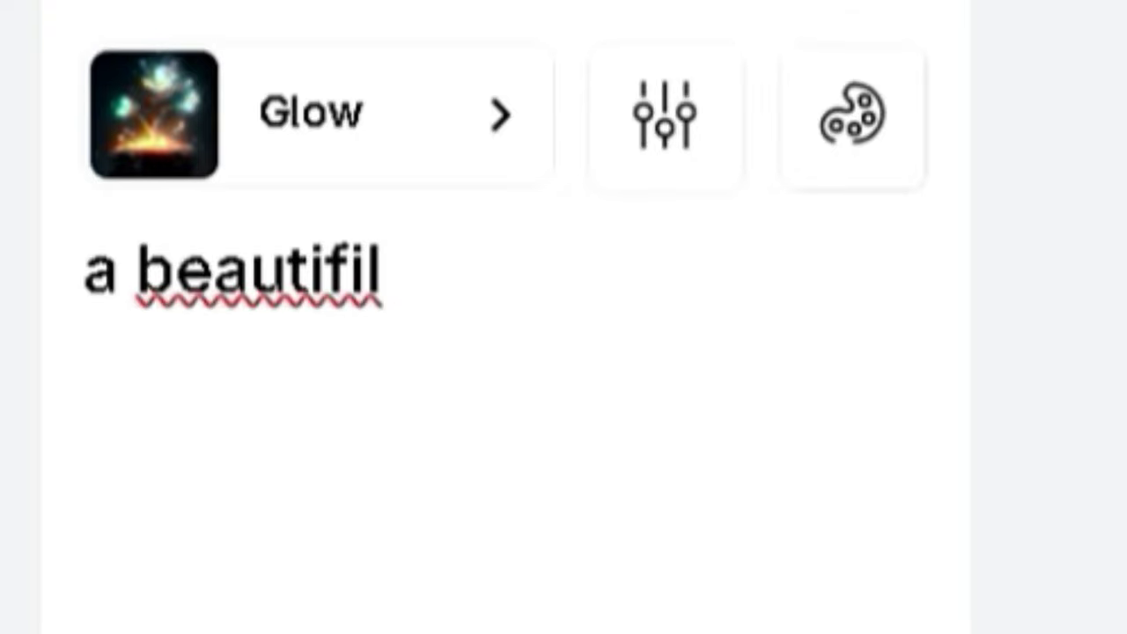
left_click(369, 268)
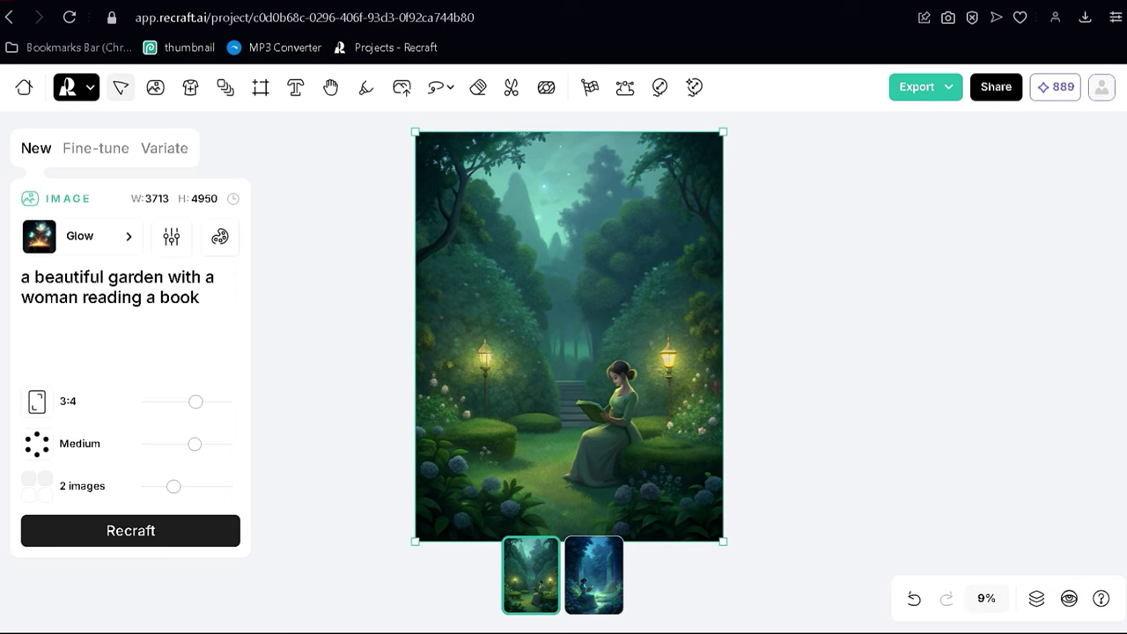
key("Right")
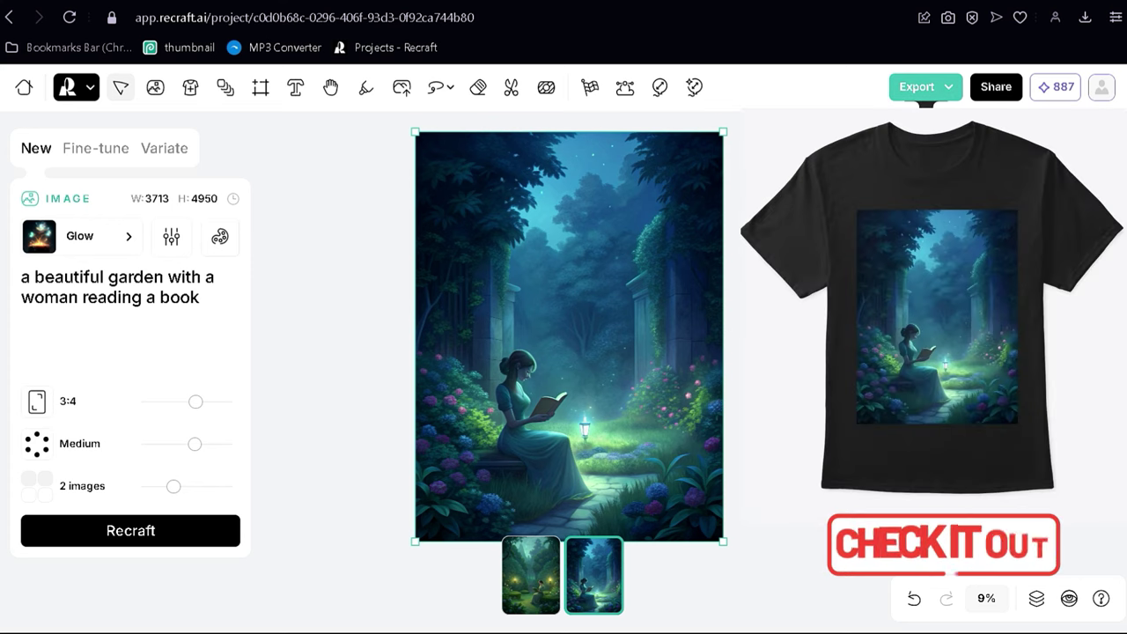
Replace the prompt with 'a woman sitting at a couch' and generate images
key("ctrl+a")
key("BackSpace")
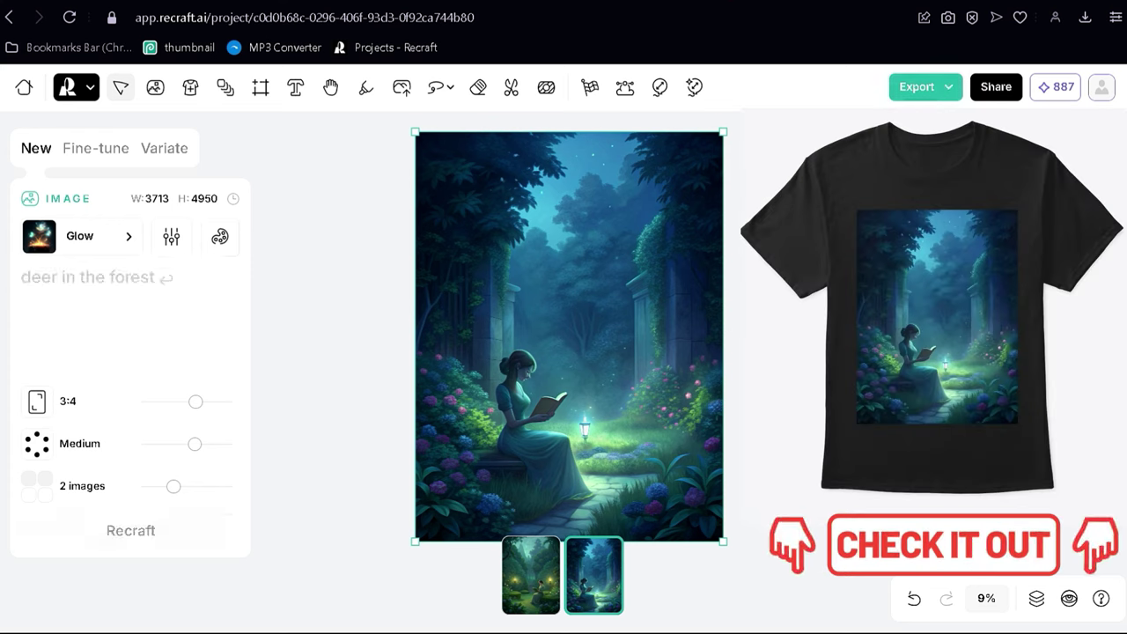
type("a woman relaxing on a couch watching a tv show, cozy vibes")
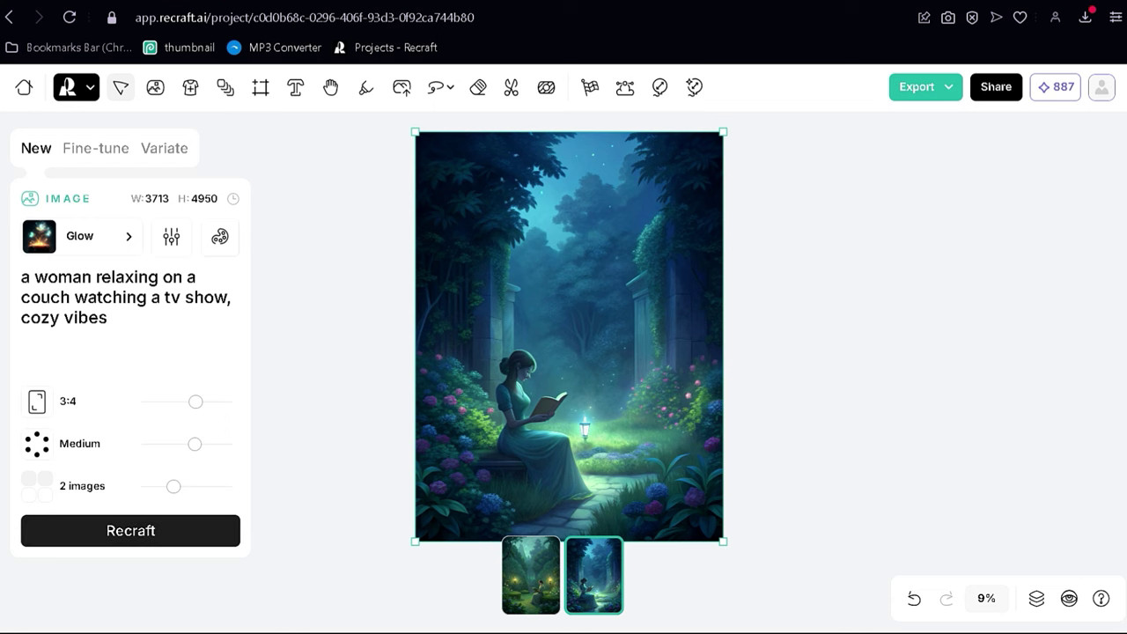
left_click(130, 530)
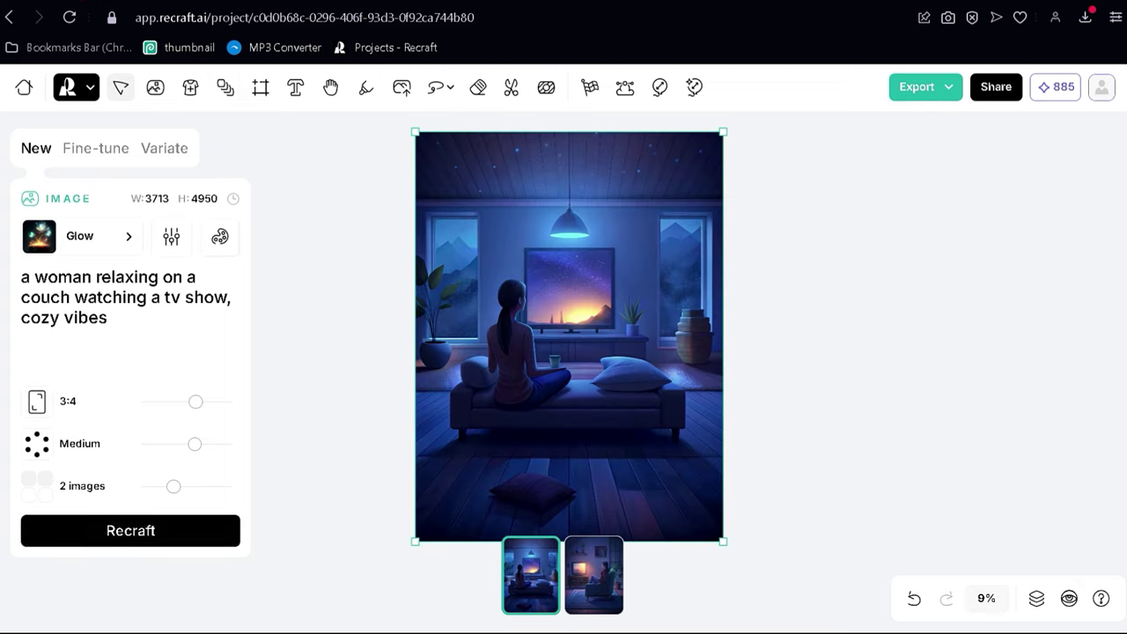
Inspect the second armchair couch variant up close and download it as PNG
key("Right")
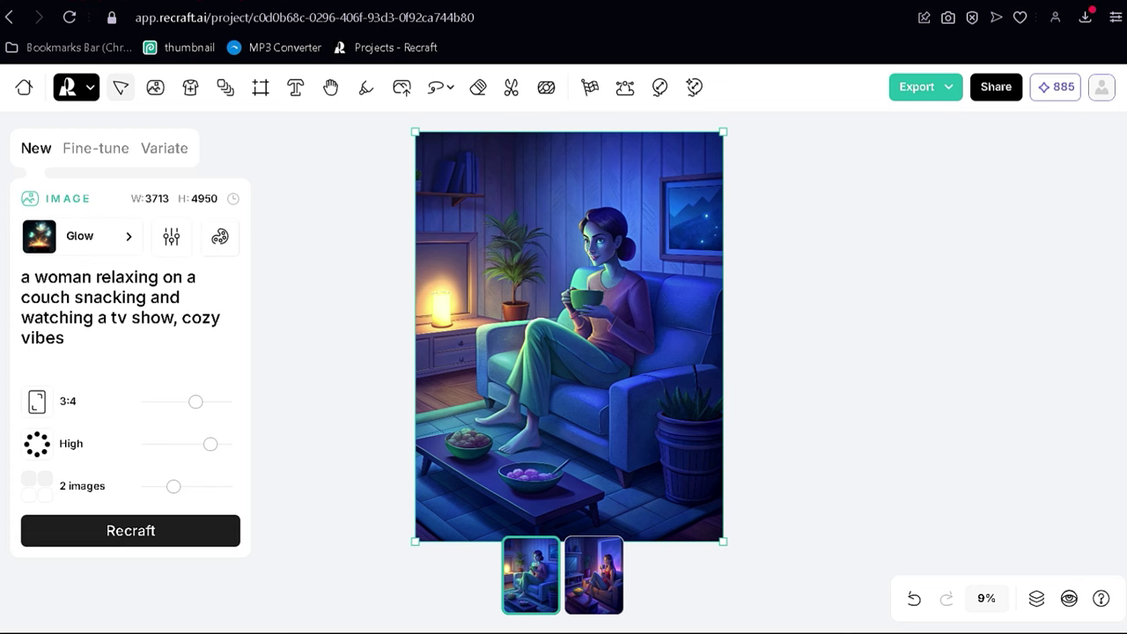
scroll(611, 277, "up", 1)
scroll(611, 277, "up", 2)
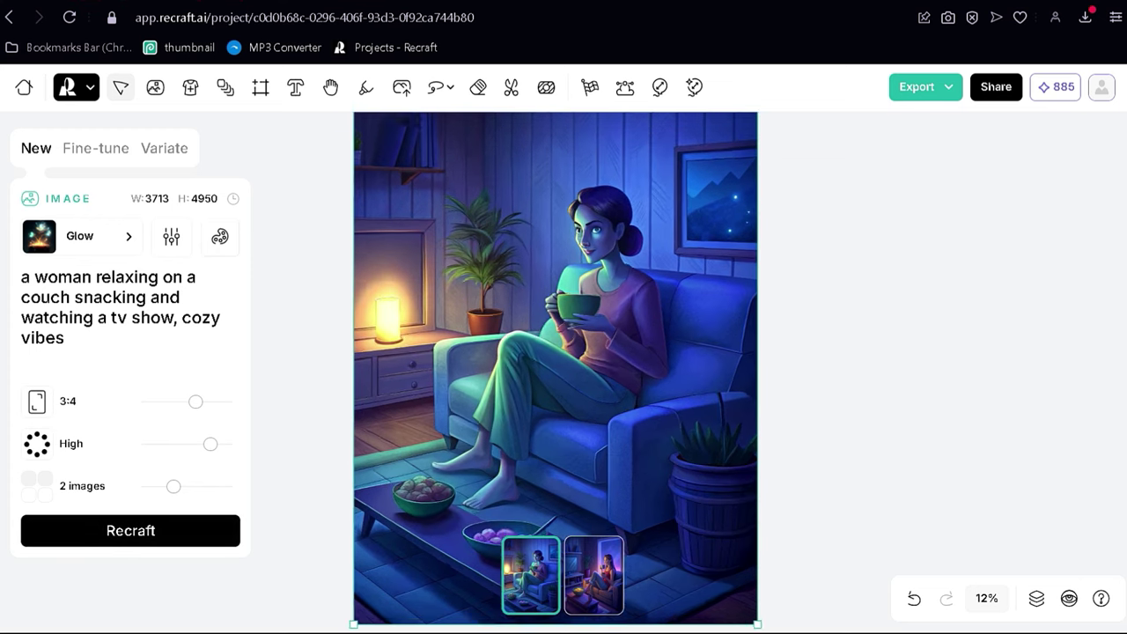
scroll(610, 278, "up", 3)
scroll(625, 291, "up", 1)
scroll(625, 290, "up", 3)
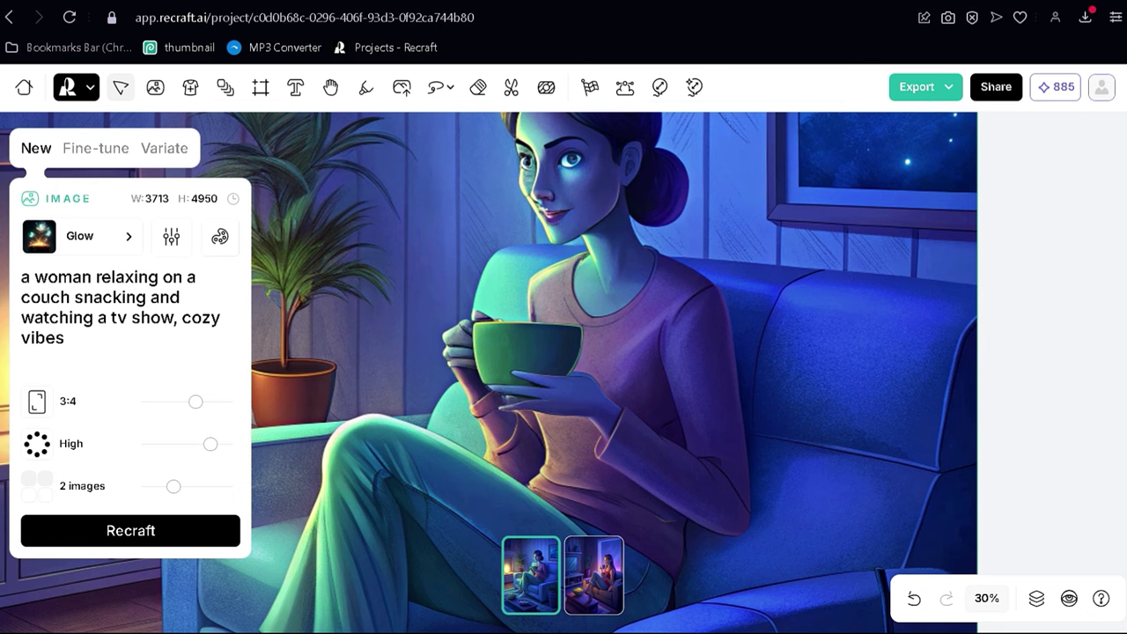
scroll(599, 264, "down", 2)
scroll(599, 264, "down", 2)
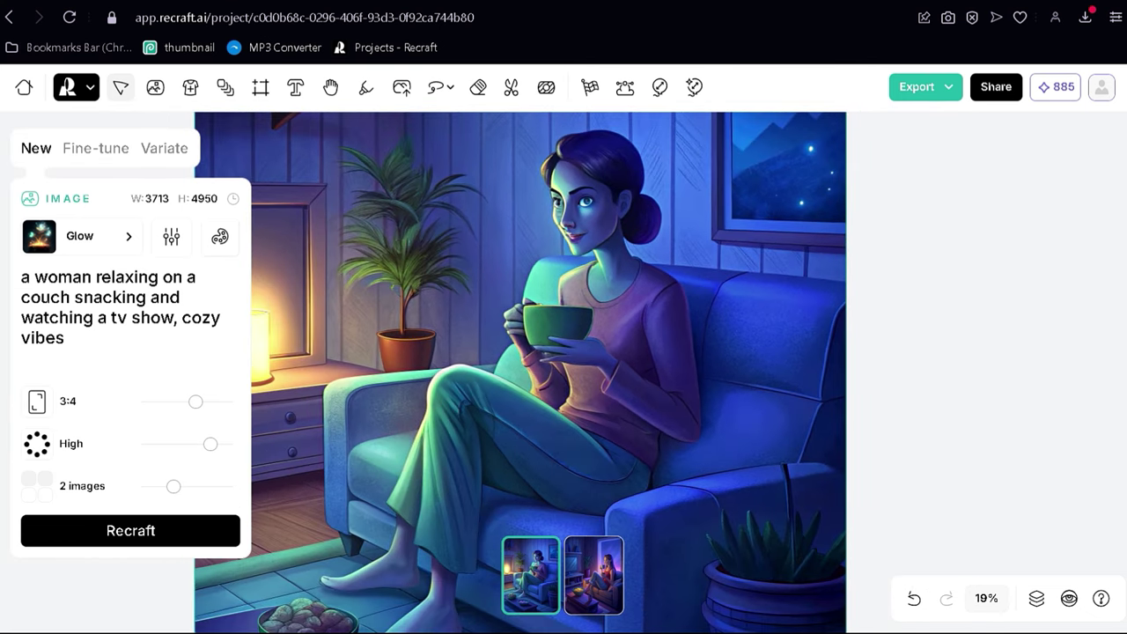
scroll(599, 265, "down", 2)
scroll(565, 343, "down", 1)
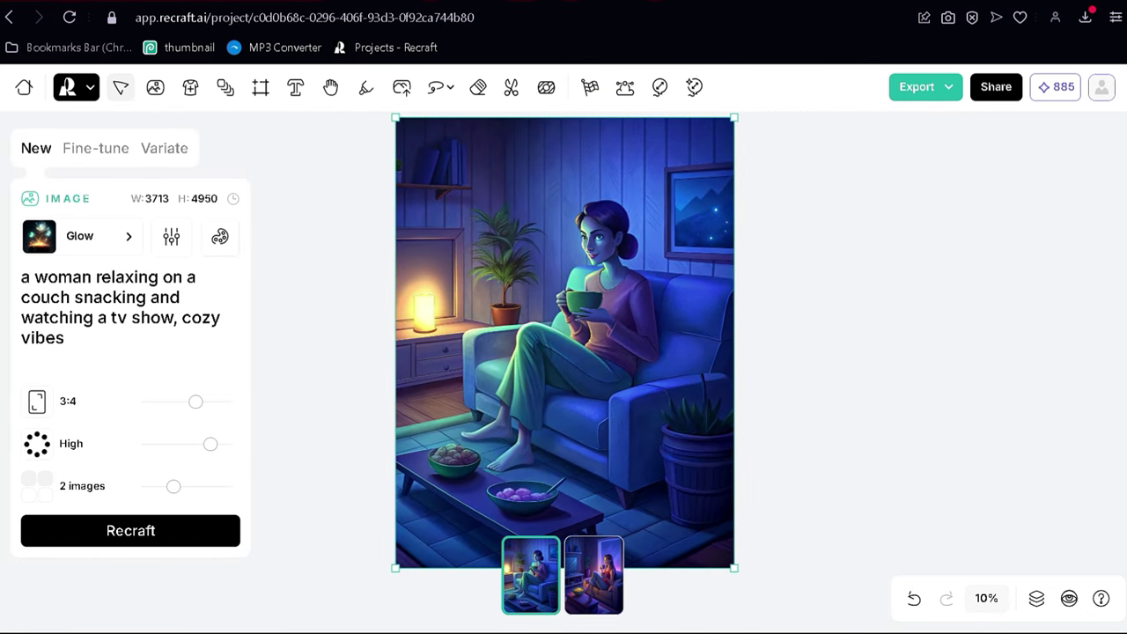
left_click(593, 574)
scroll(651, 260, "up", 1)
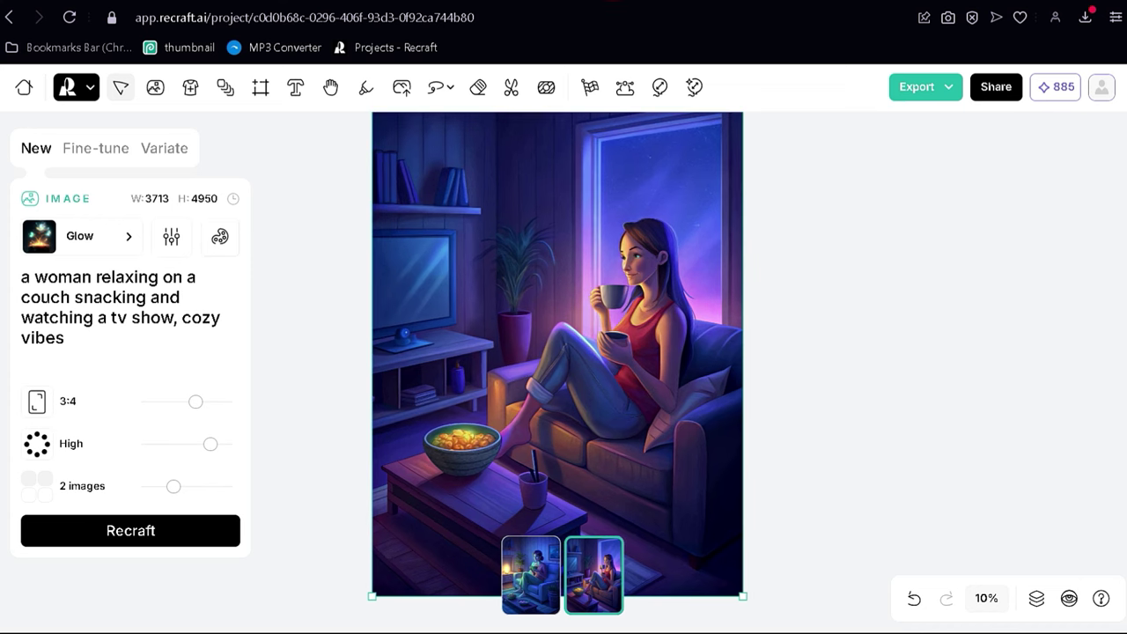
scroll(650, 260, "up", 2)
scroll(650, 260, "up", 2)
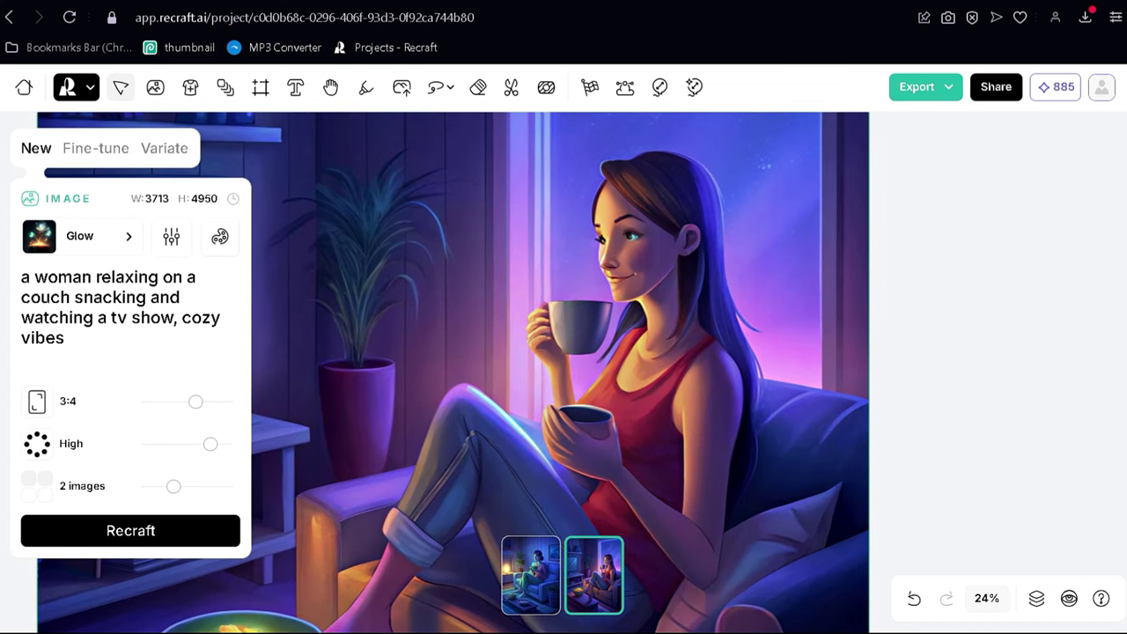
scroll(647, 261, "down", 3)
scroll(647, 261, "down", 2)
scroll(647, 261, "up", 2)
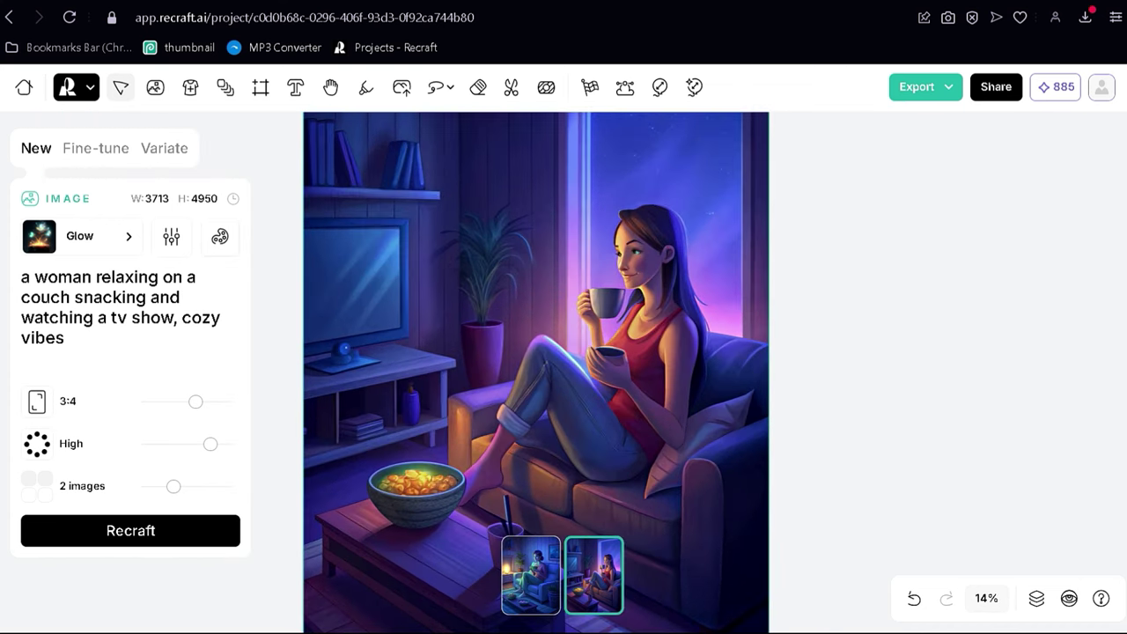
scroll(355, 351, "up", 2)
scroll(355, 350, "up", 2)
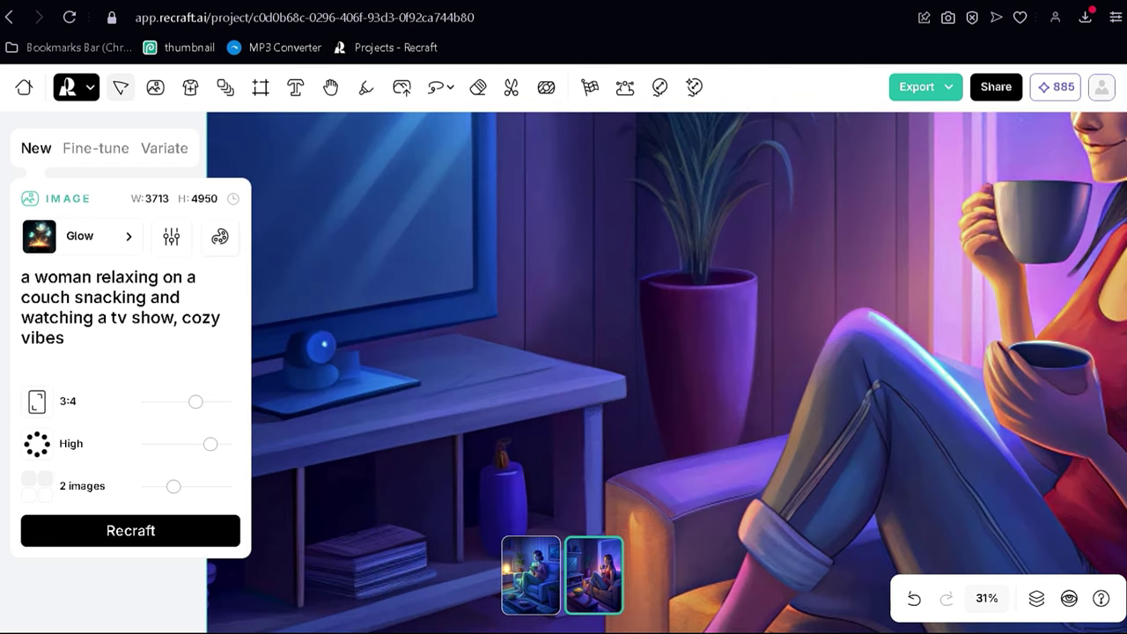
scroll(355, 351, "up", 3)
scroll(631, 373, "left", 3)
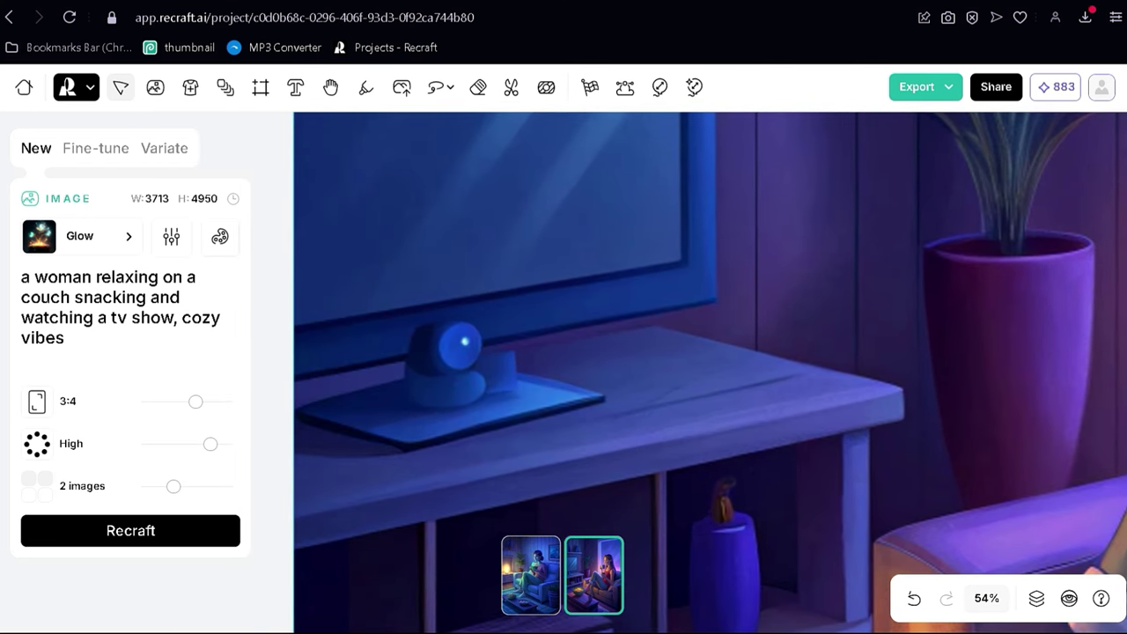
scroll(357, 352, "down", 3)
scroll(357, 352, "down", 3)
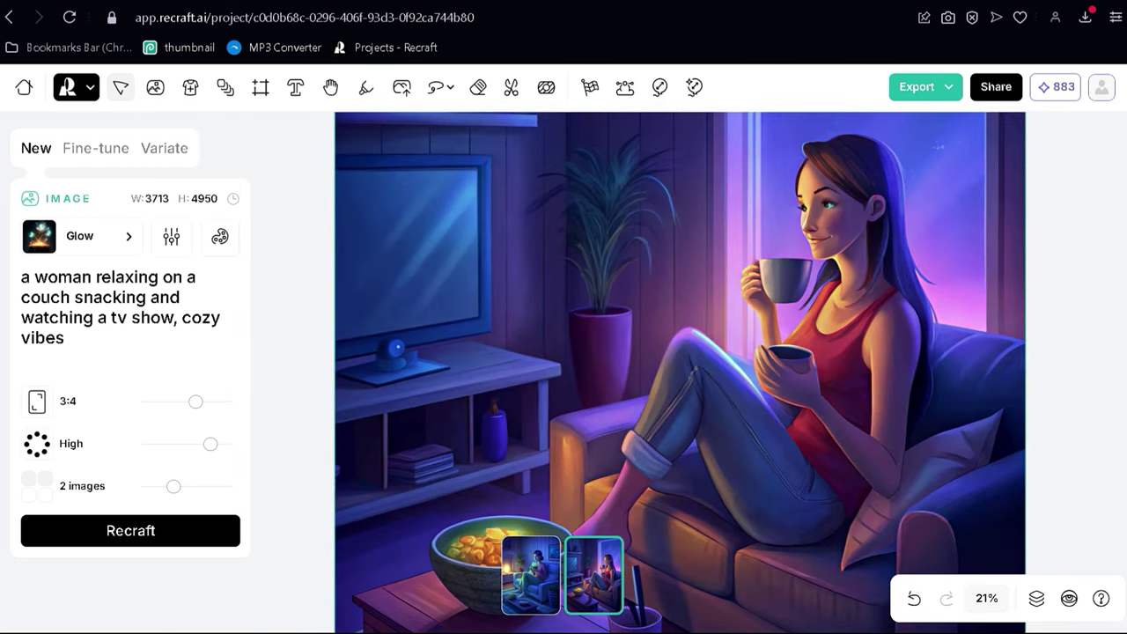
scroll(357, 353, "down", 3)
scroll(357, 352, "down", 1)
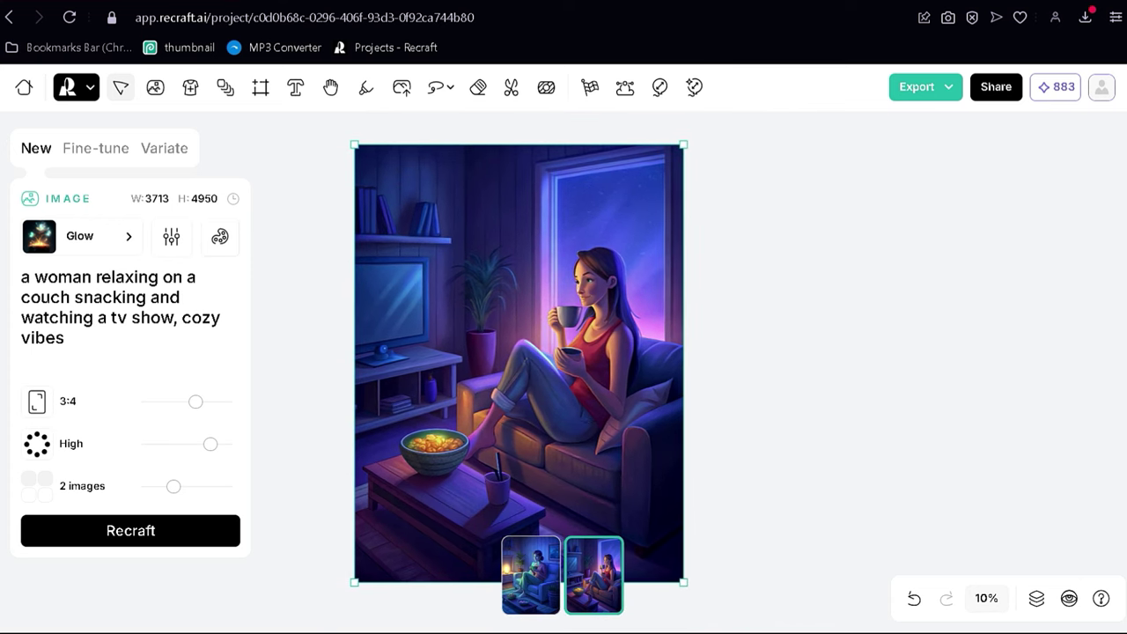
scroll(356, 352, "left", 3)
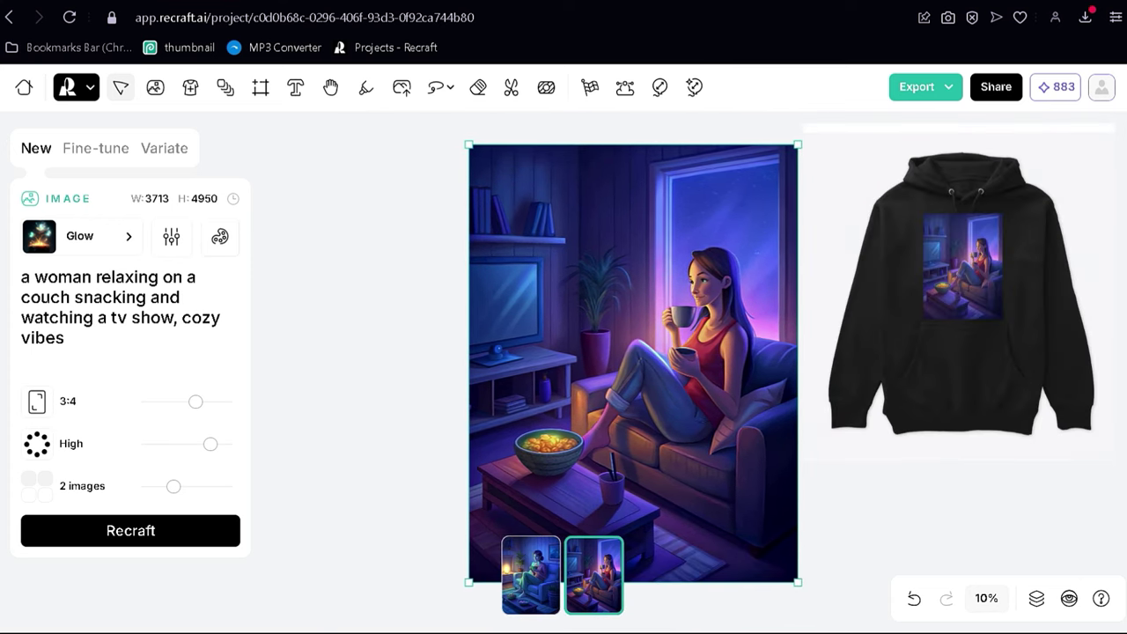
left_click(920, 86)
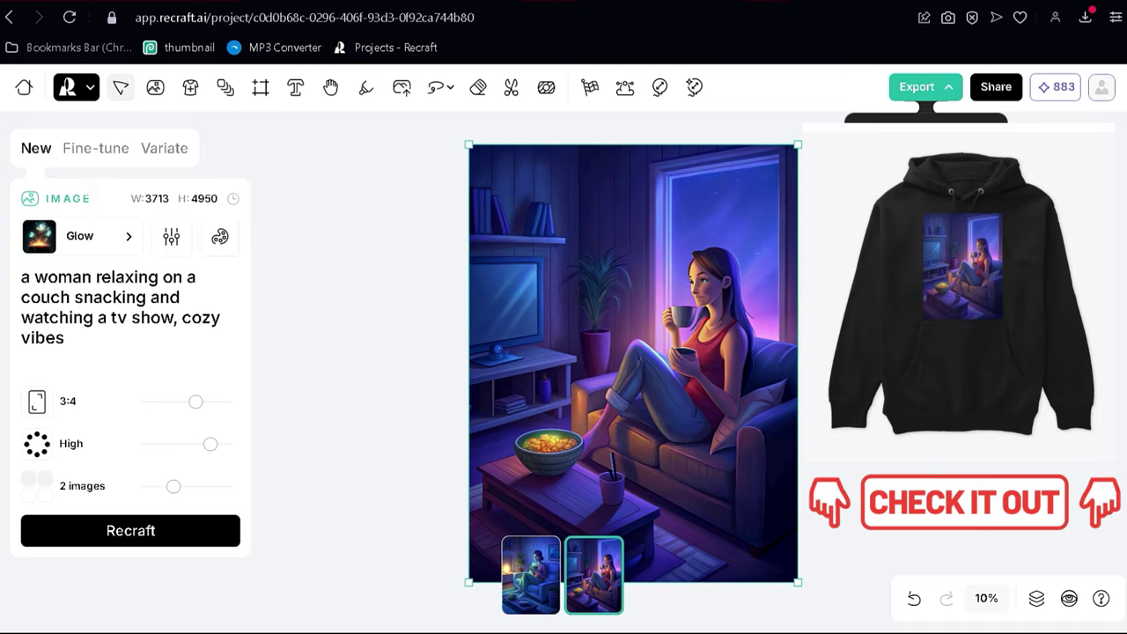
left_click(920, 159)
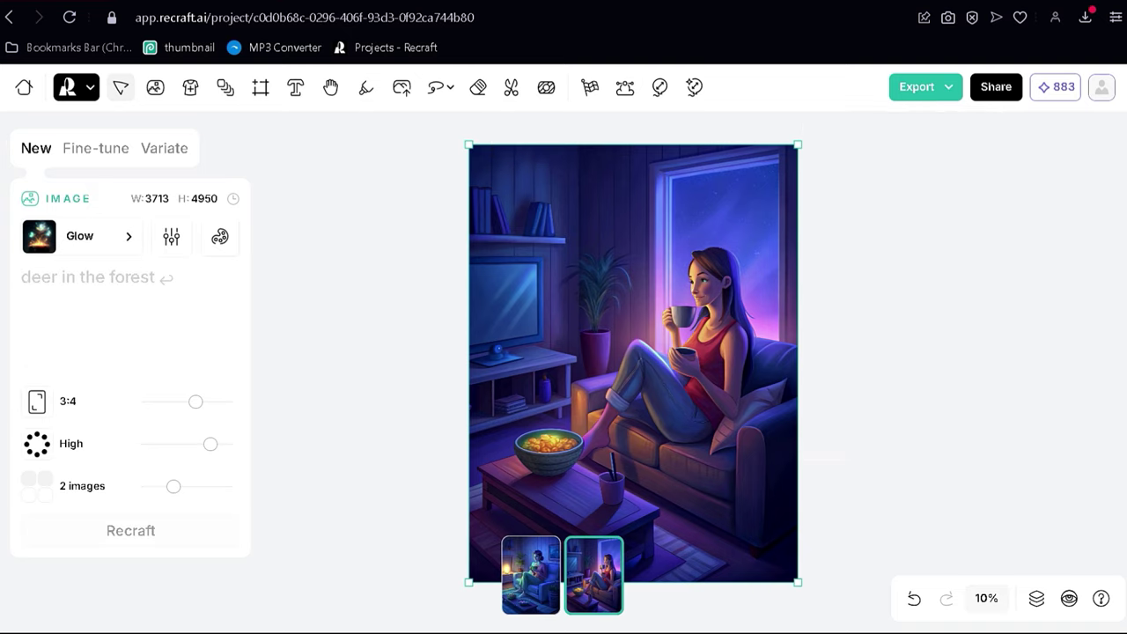
Set quality to Extreme and generate 'a supercar driving in the danger zone'
left_click(226, 444)
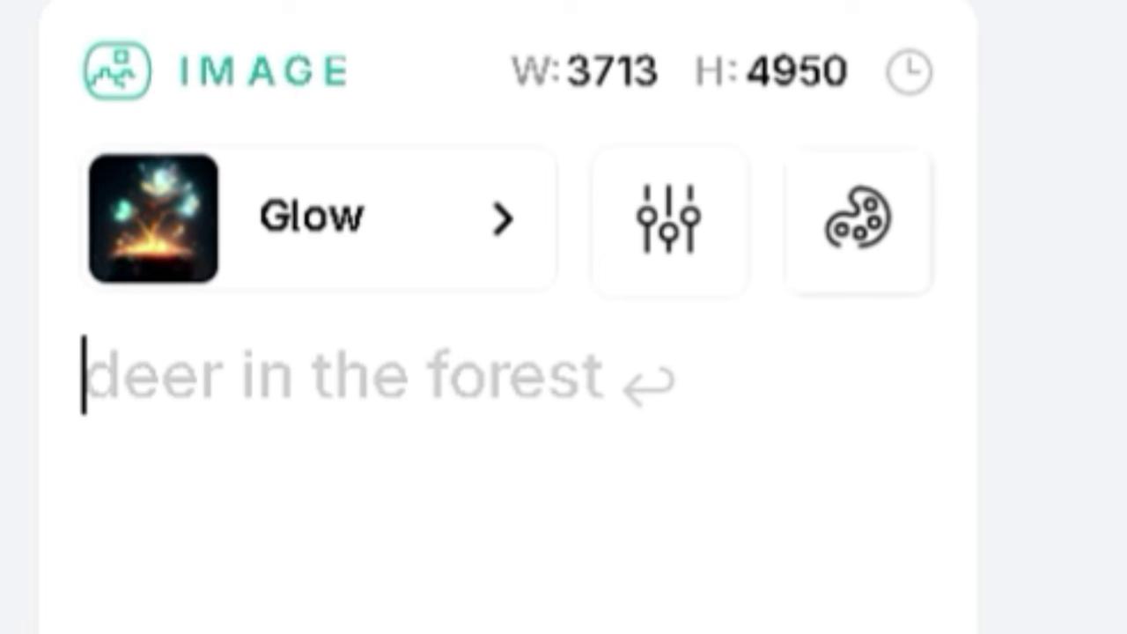
type("a supercar ")
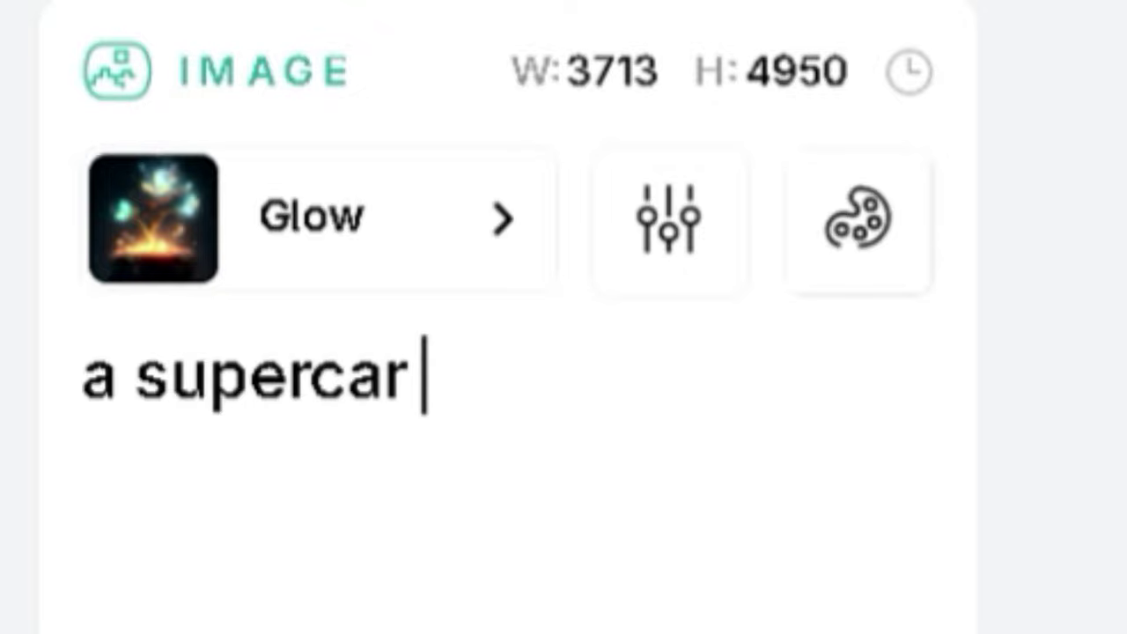
type("driving ")
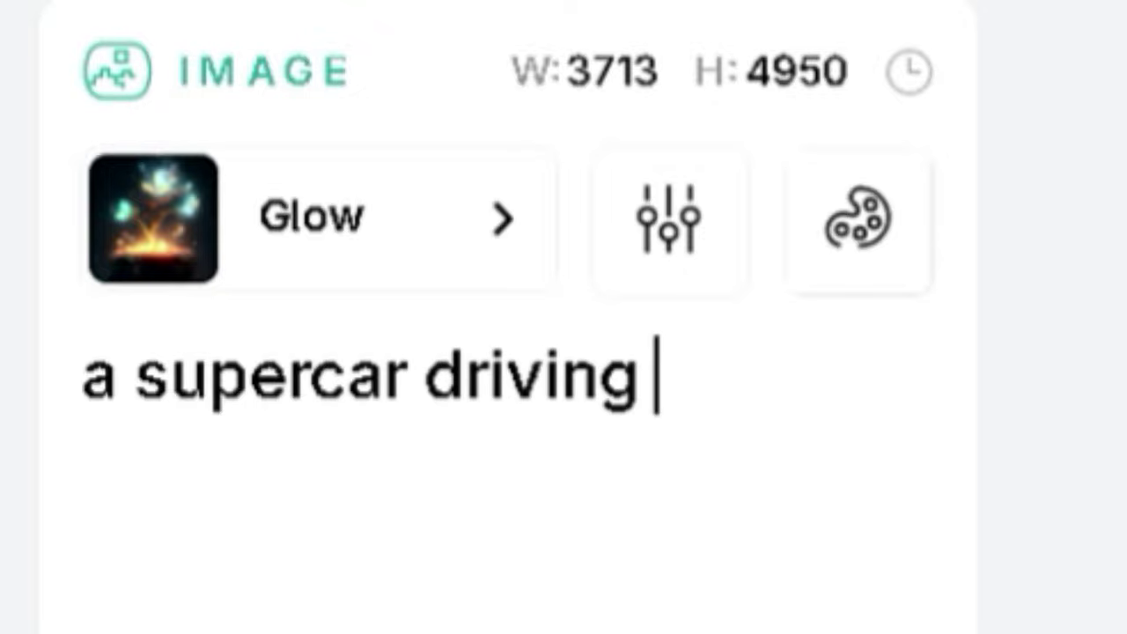
type("in the d")
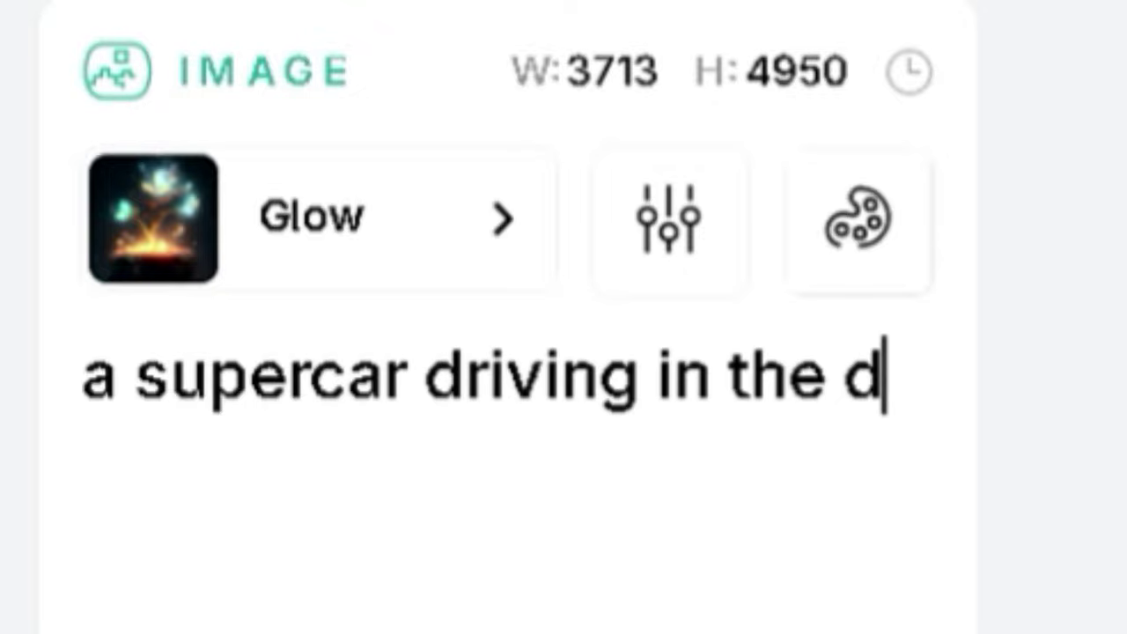
type("angerz")
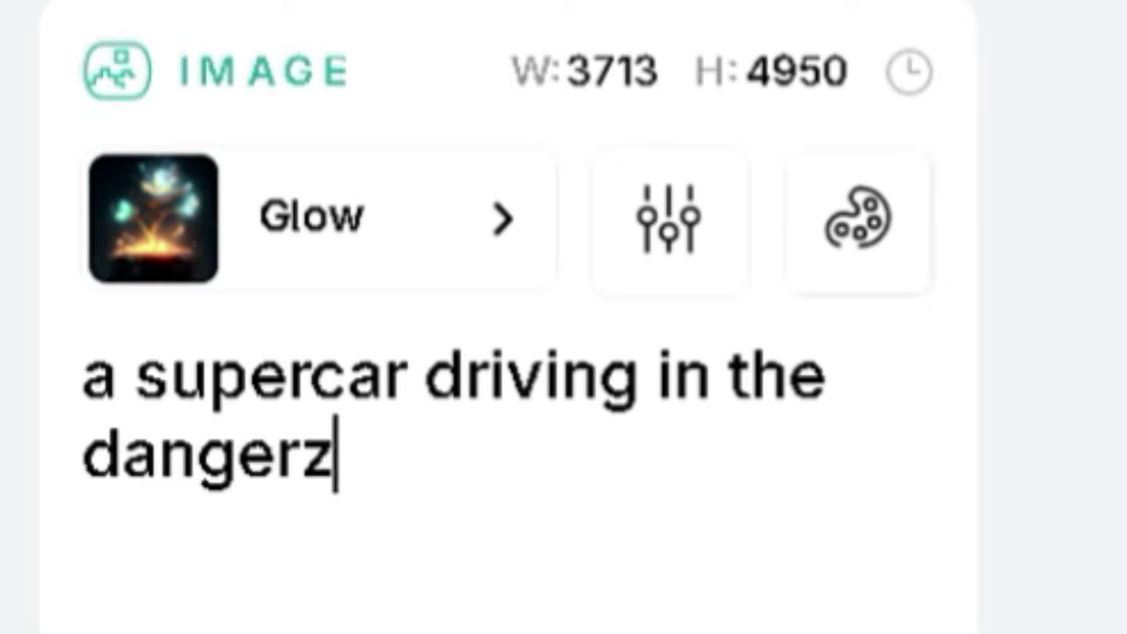
type("one")
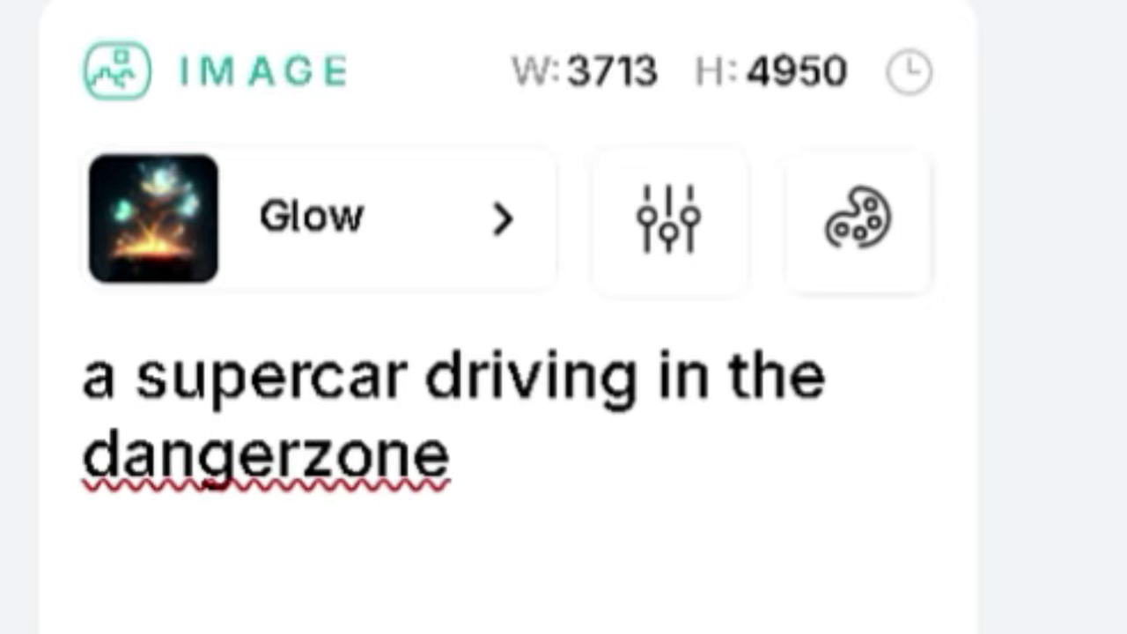
key("Left")
key("Left")
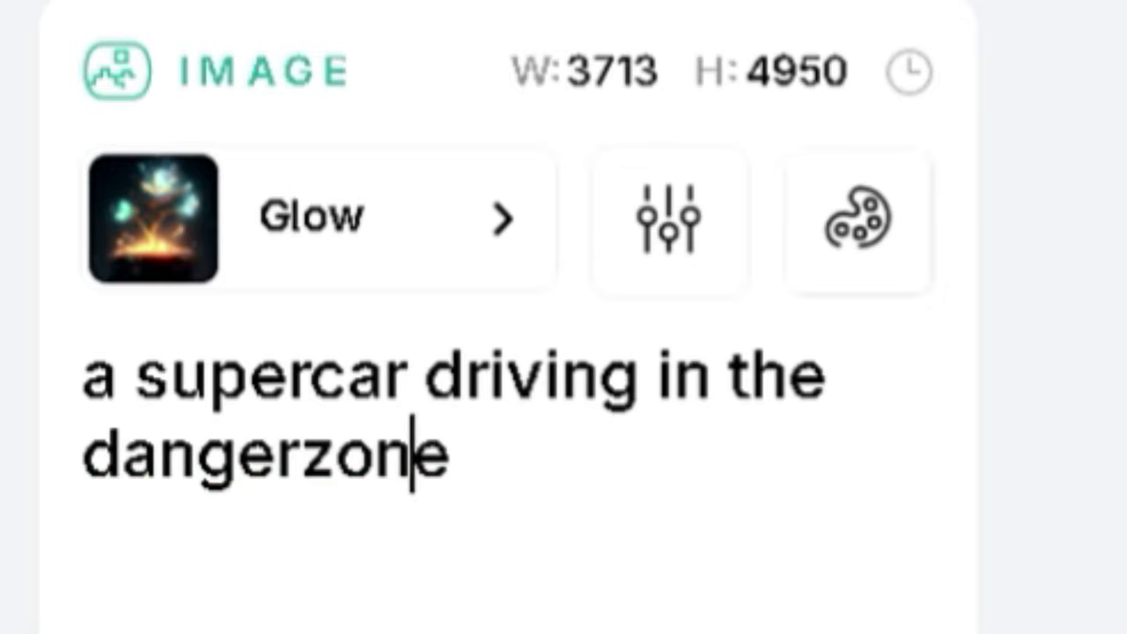
key("Left")
key("Left")
key("Left")
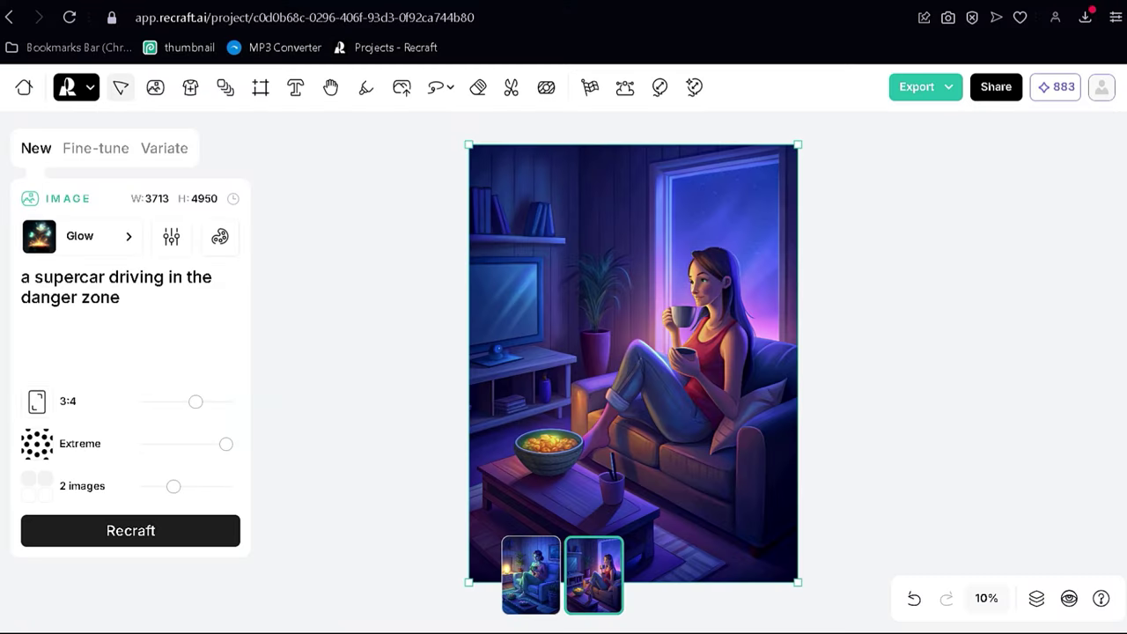
key("Return")
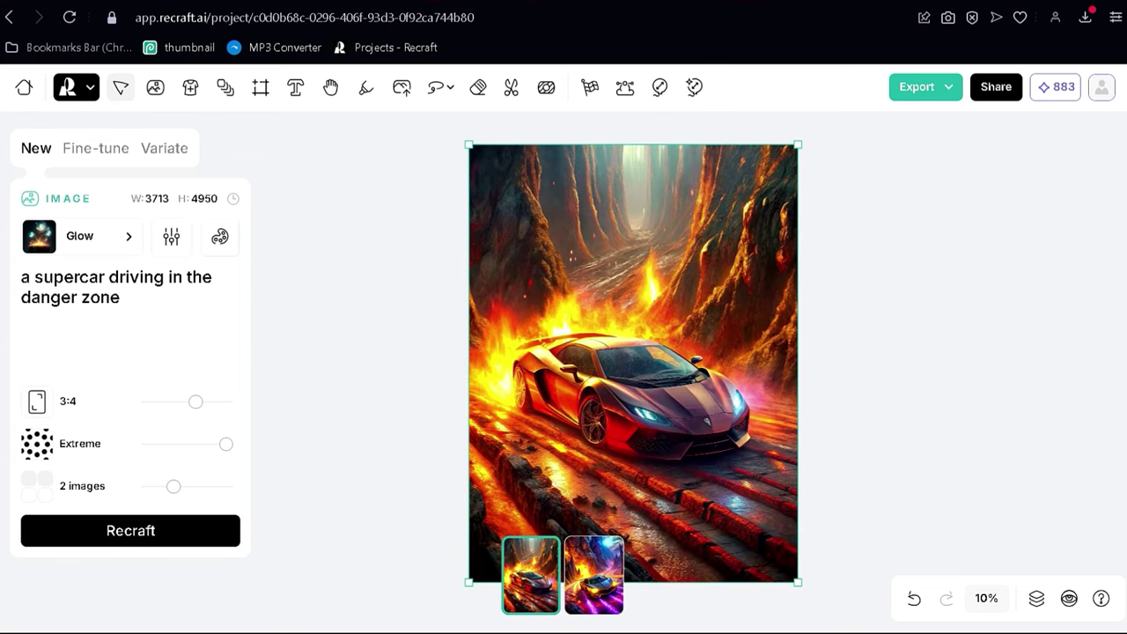
Show the second, purple-and-yellow supercar variant and clear the prompt
key("Right")
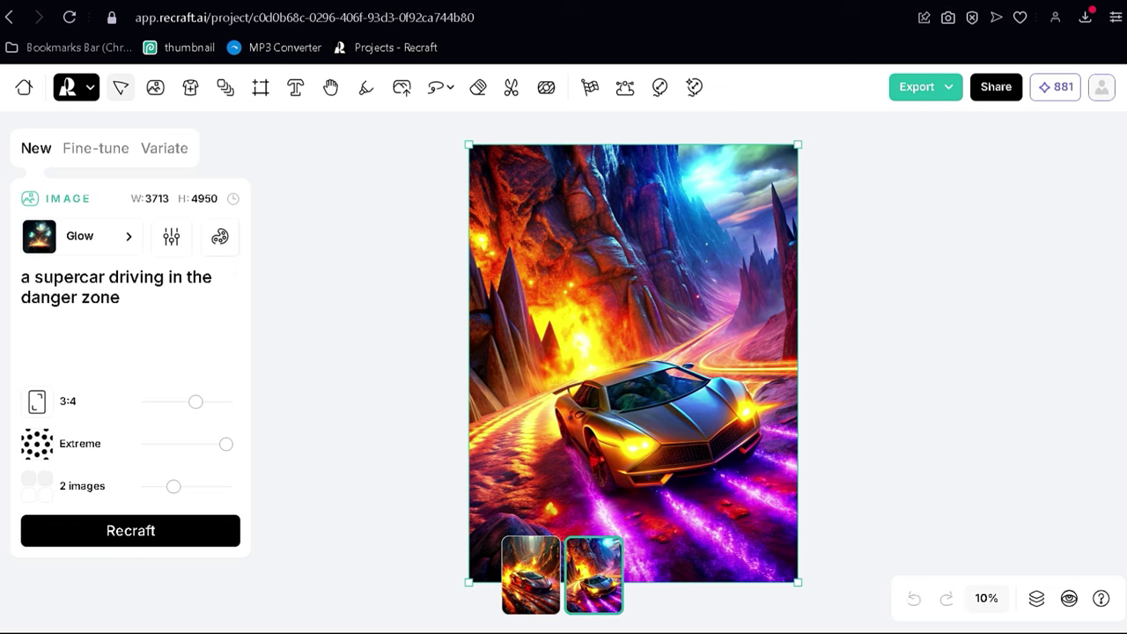
key("ctrl+a")
key("BackSpace")
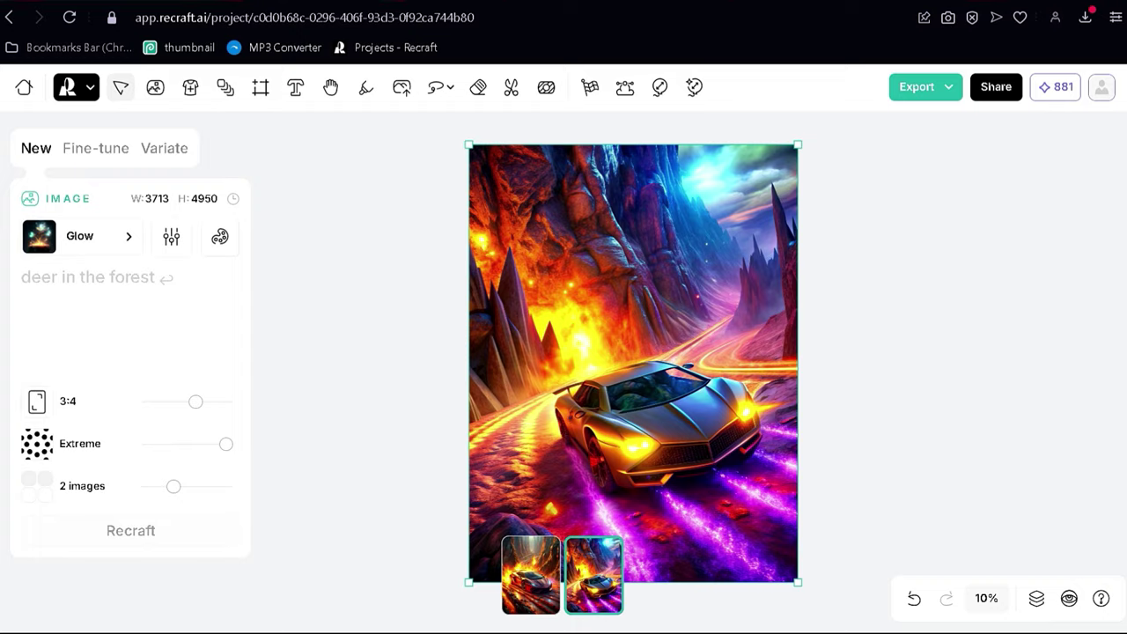
Enter 'a saber tooth tiger fighting a grizzly bear', splitting 'sabertooth' into two words
type("a")
type(" sab")
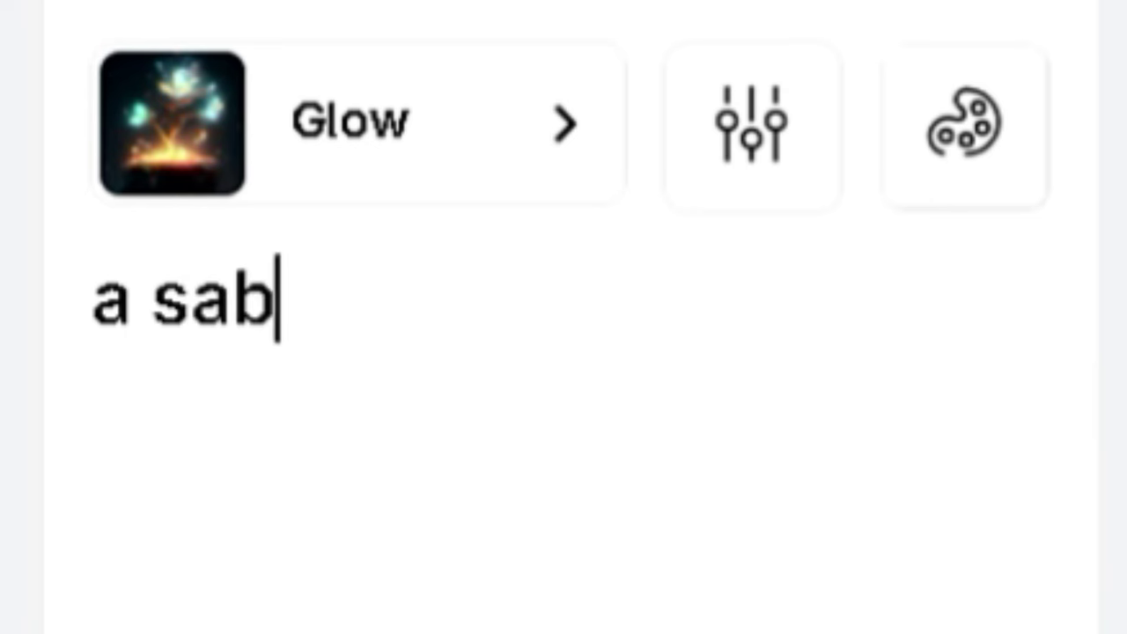
type("ertooth tiger")
key("Left")
key("Left")
key("Left")
key("Left")
key("Left")
key("Left")
key("Left")
key("Left")
key("Left")
key("Left")
key("Left")
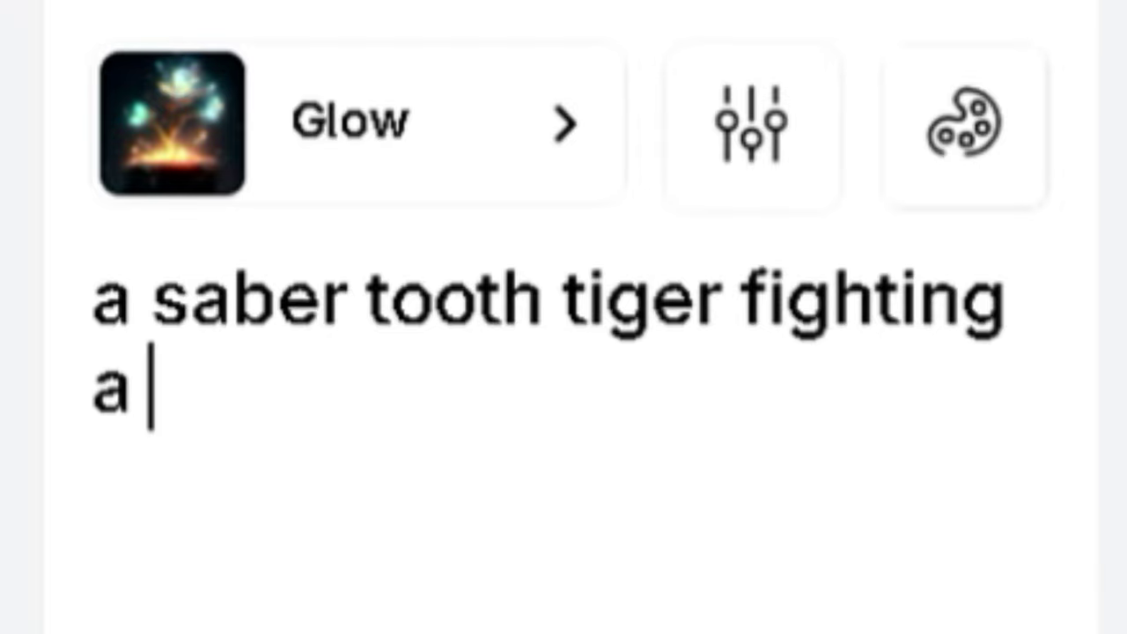
type("grizzly bear")
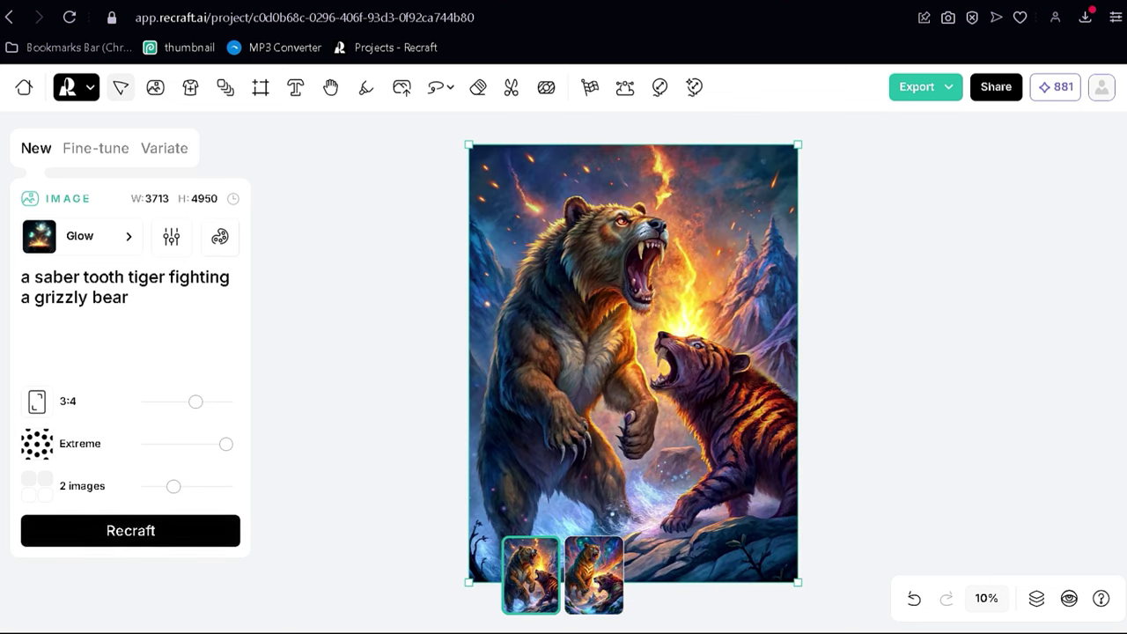
Alternate between the two tiger-versus-bear thumbnails, finishing on the leaping tiger under the cosmic sky
left_click(594, 574)
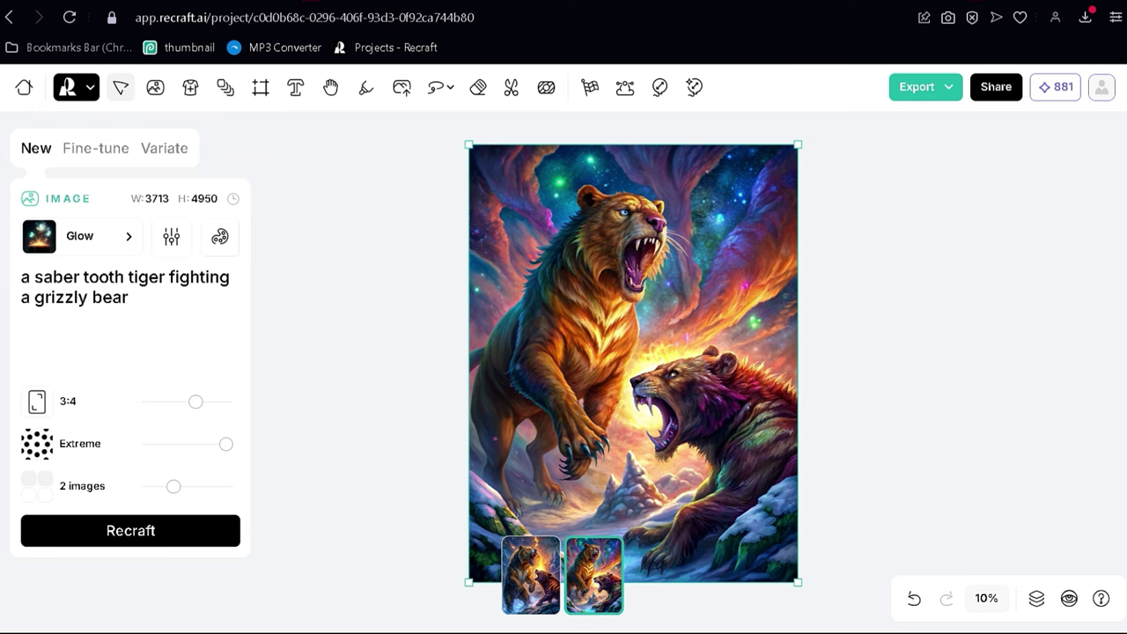
left_click(531, 574)
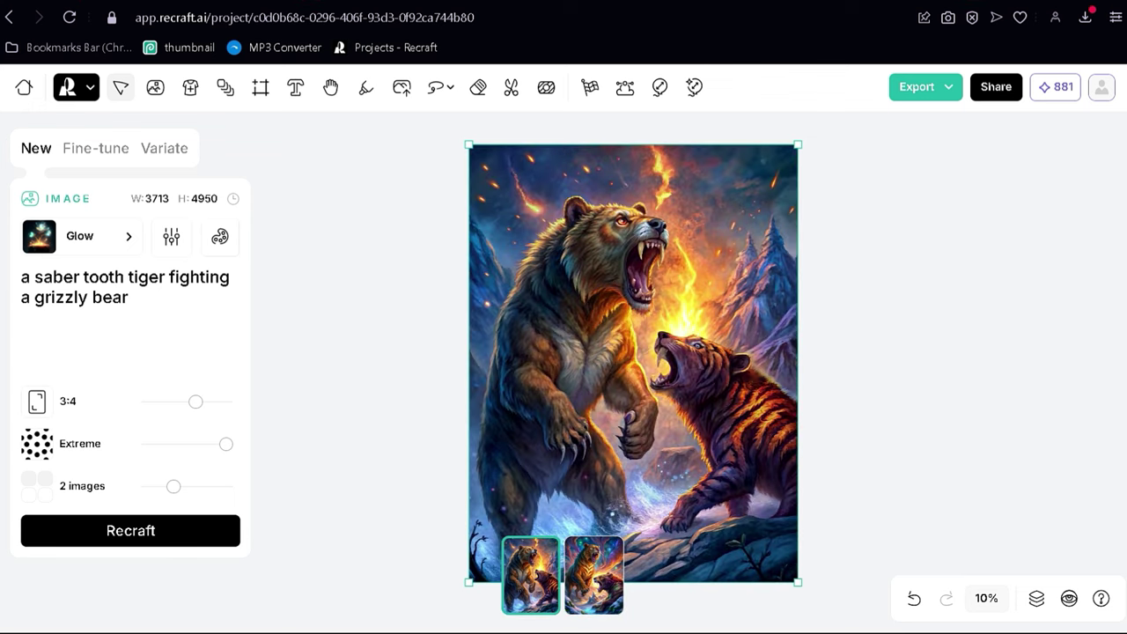
left_click(593, 574)
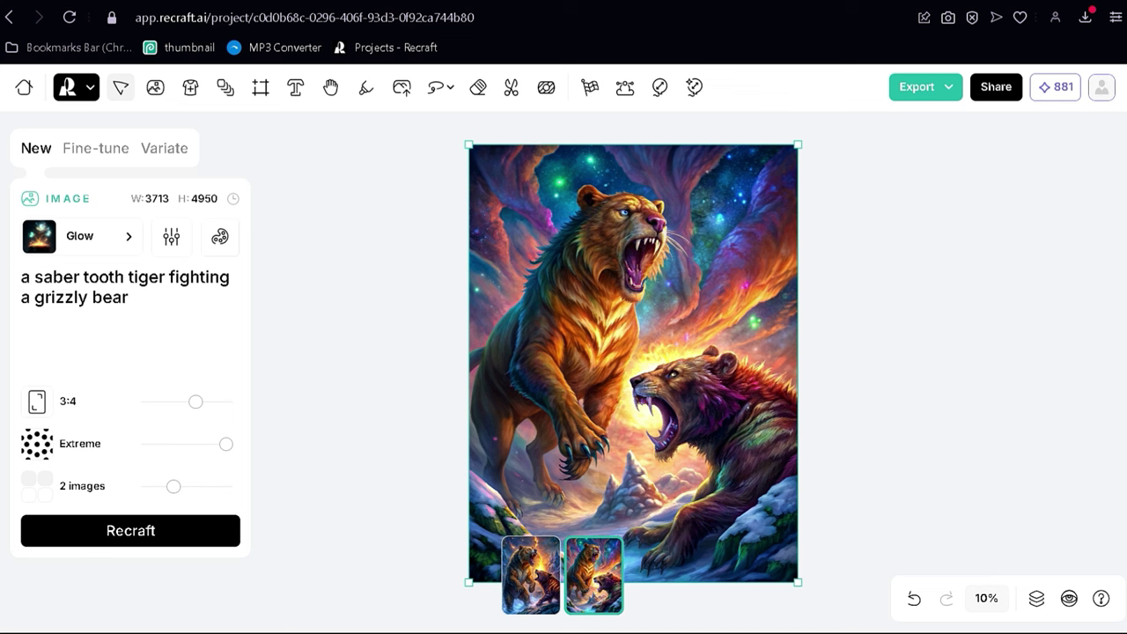
left_click(531, 574)
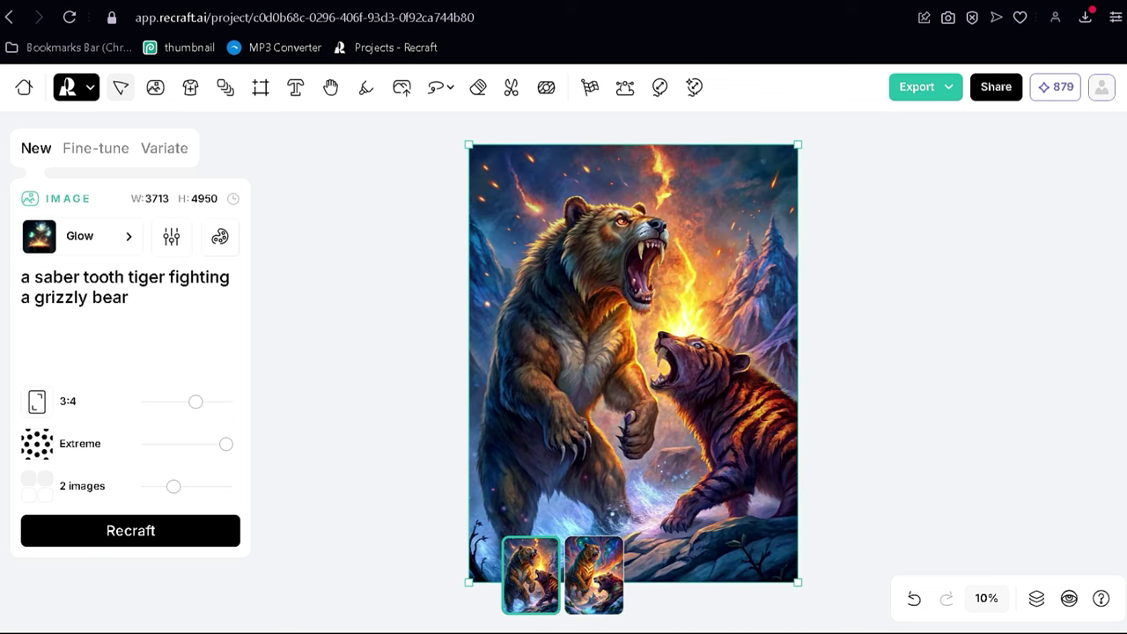
left_click(594, 574)
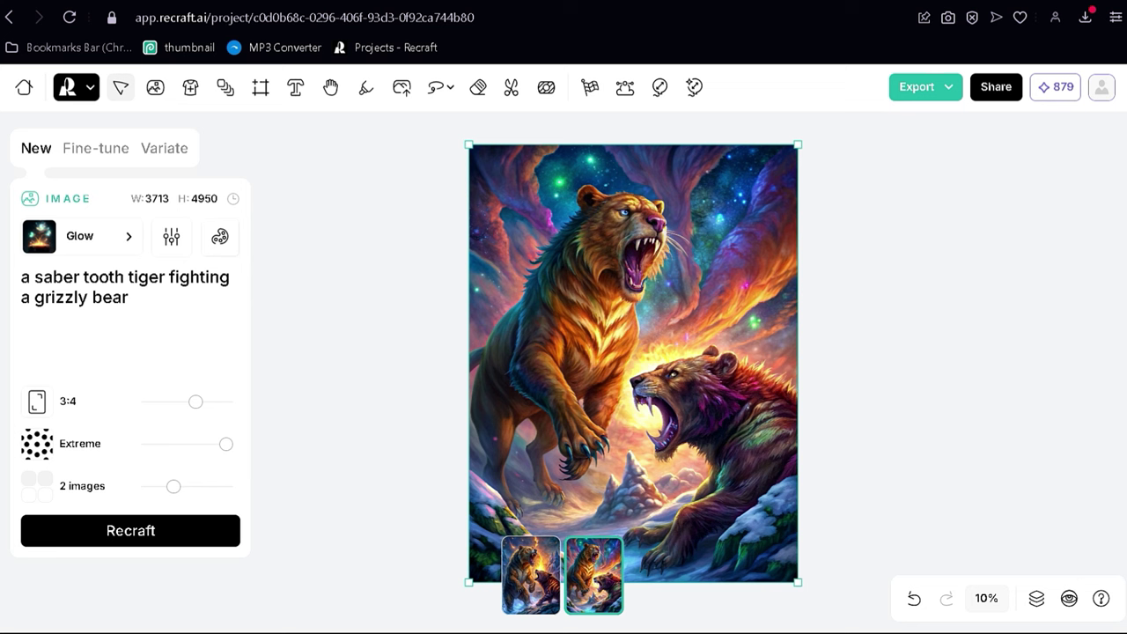
left_click(531, 574)
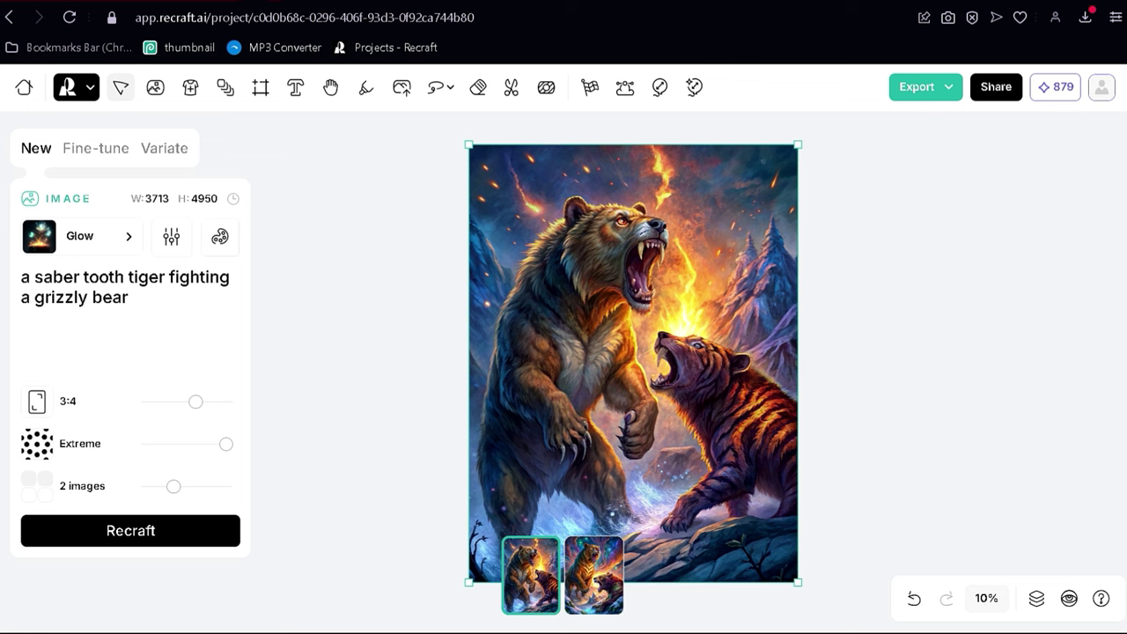
left_click(594, 574)
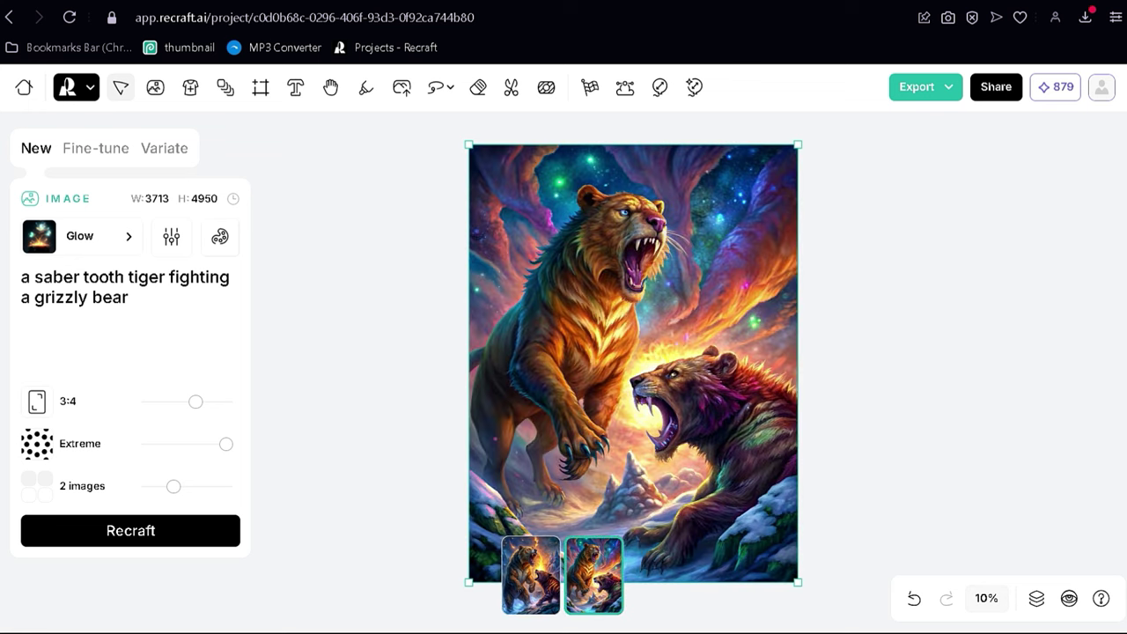